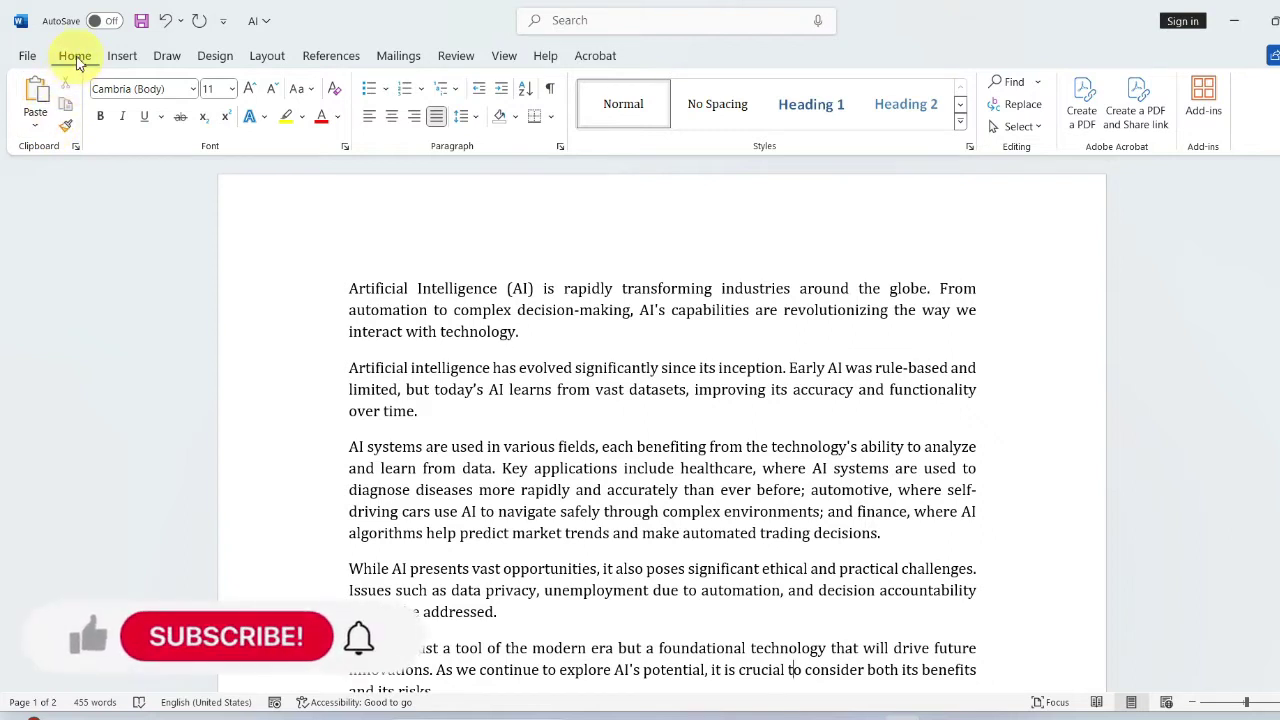
Show the formatting marks and set the line spacing of the paragraph starting "AI systems are used" to 2.0
left_click(551, 96)
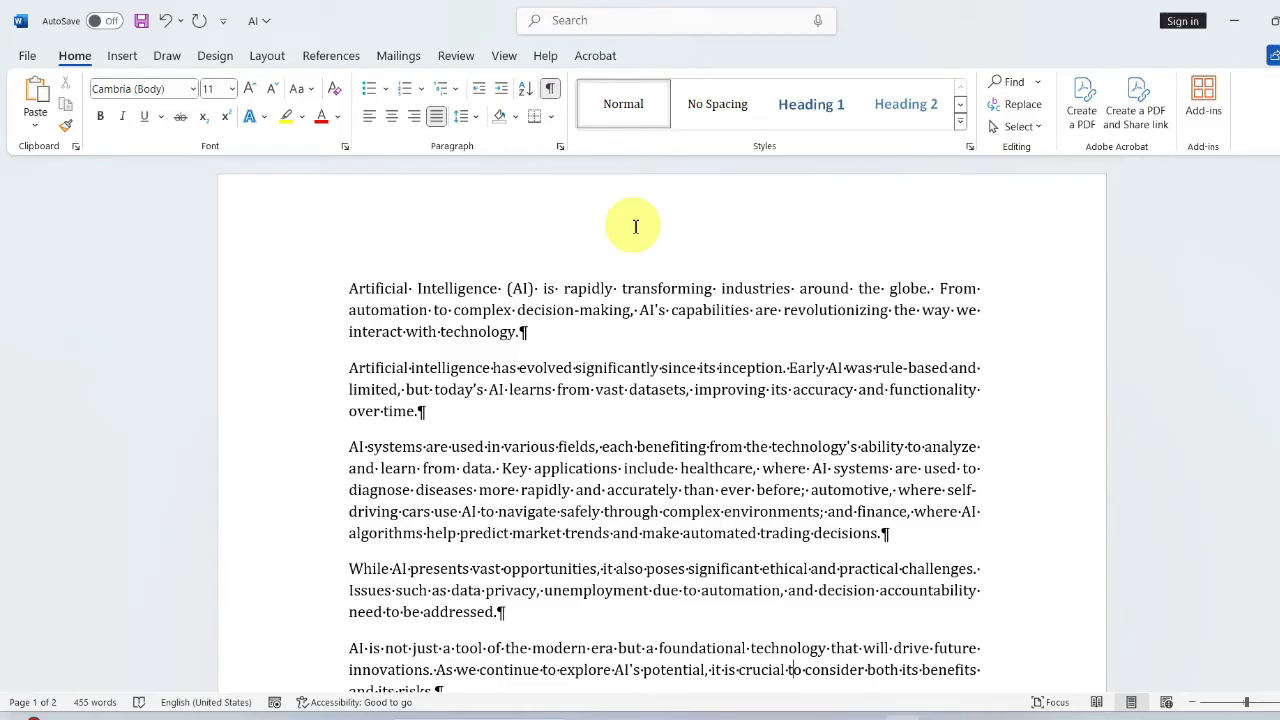
left_click_drag(349, 449, 888, 535)
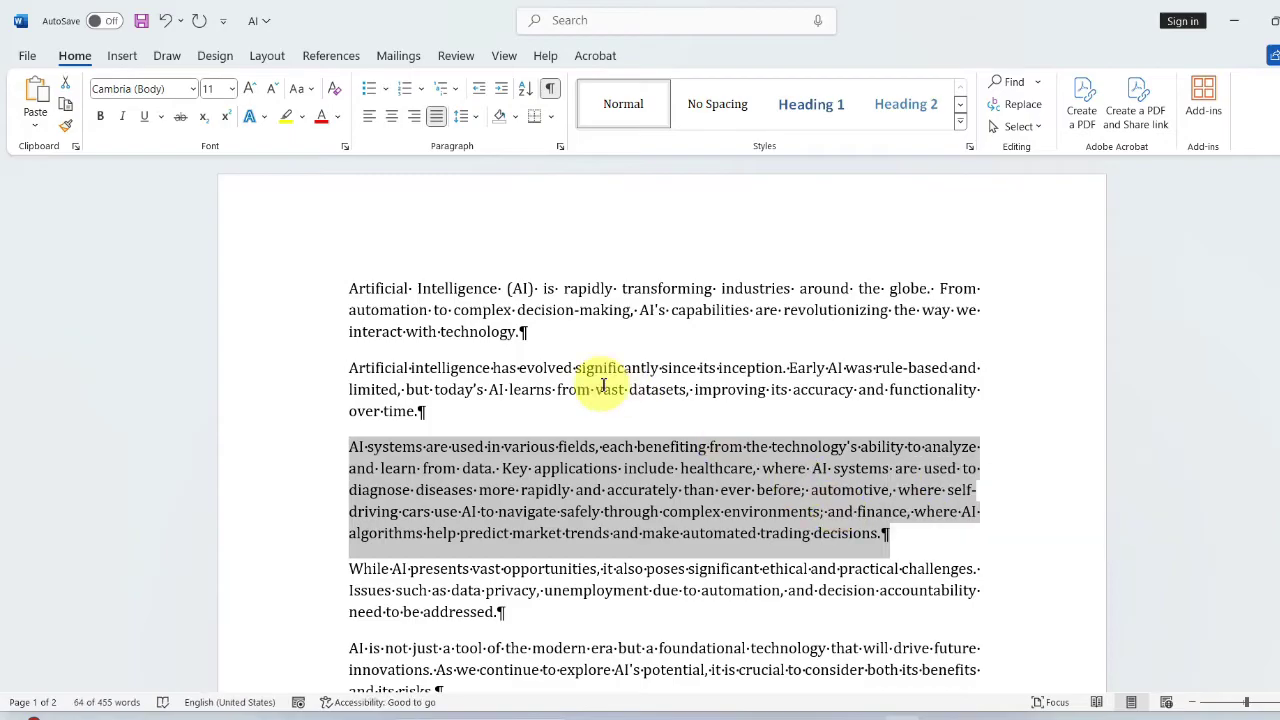
left_click(474, 120)
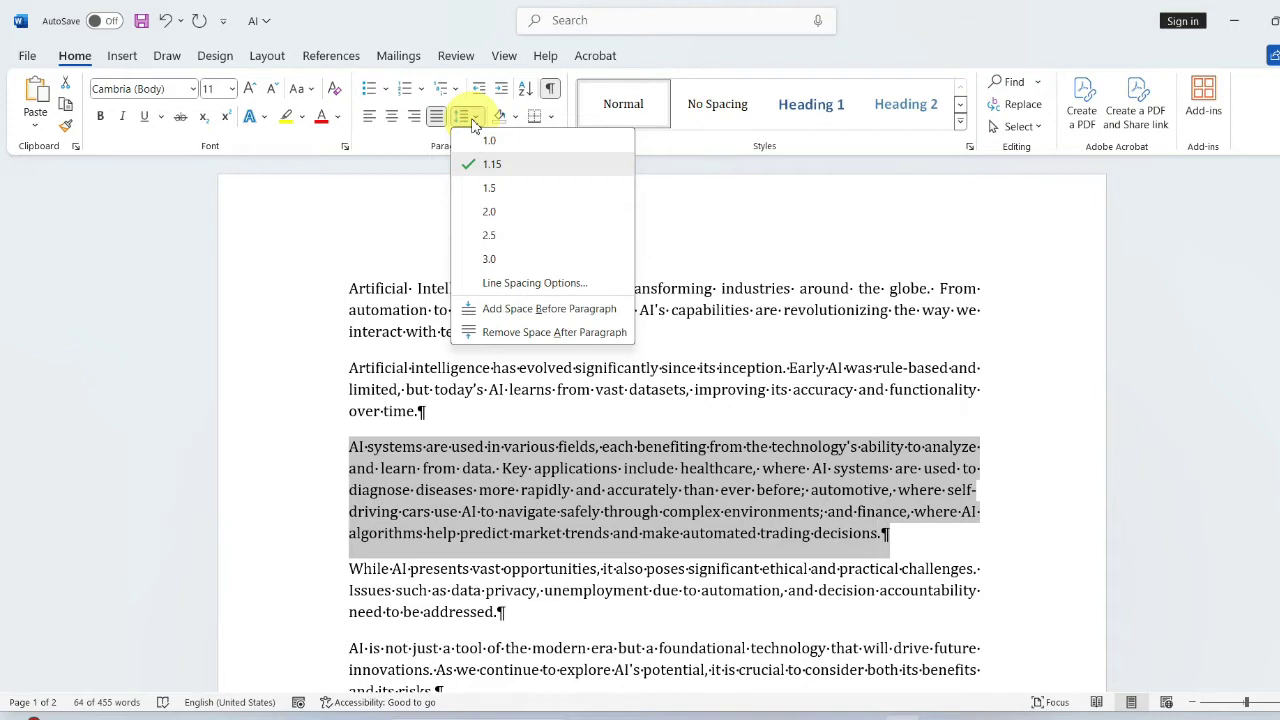
left_click(495, 212)
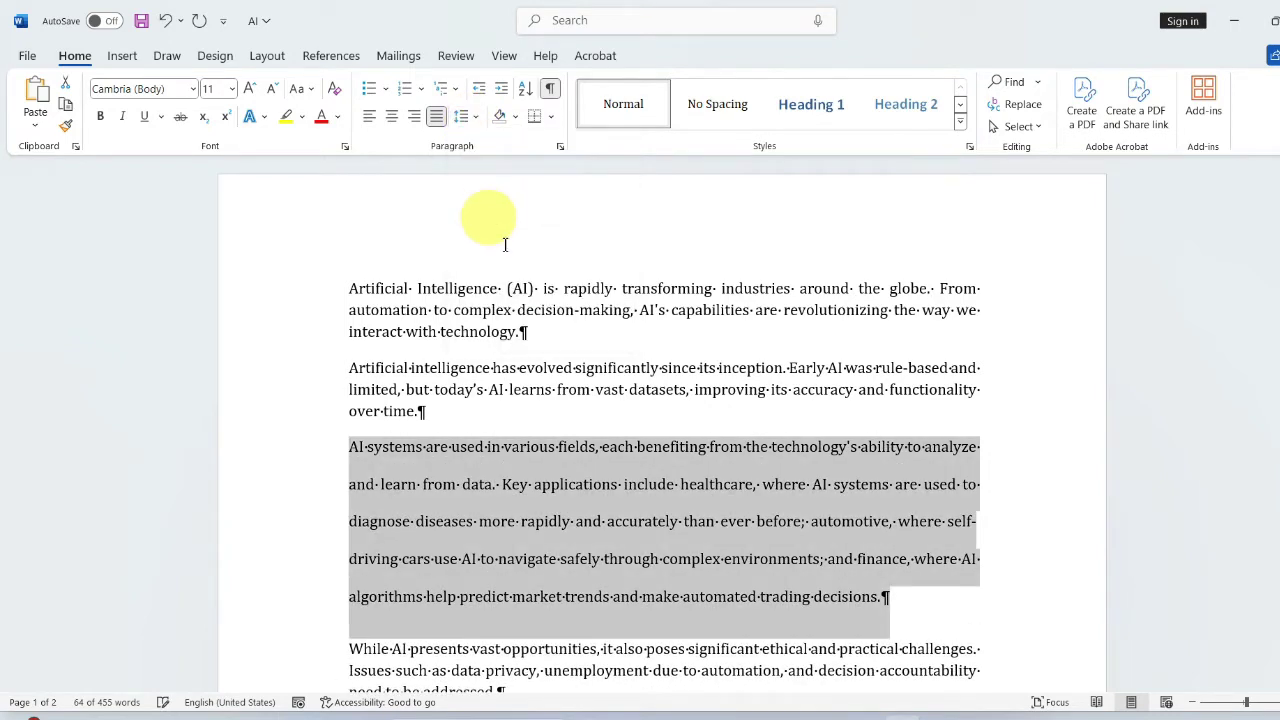
left_click(946, 615)
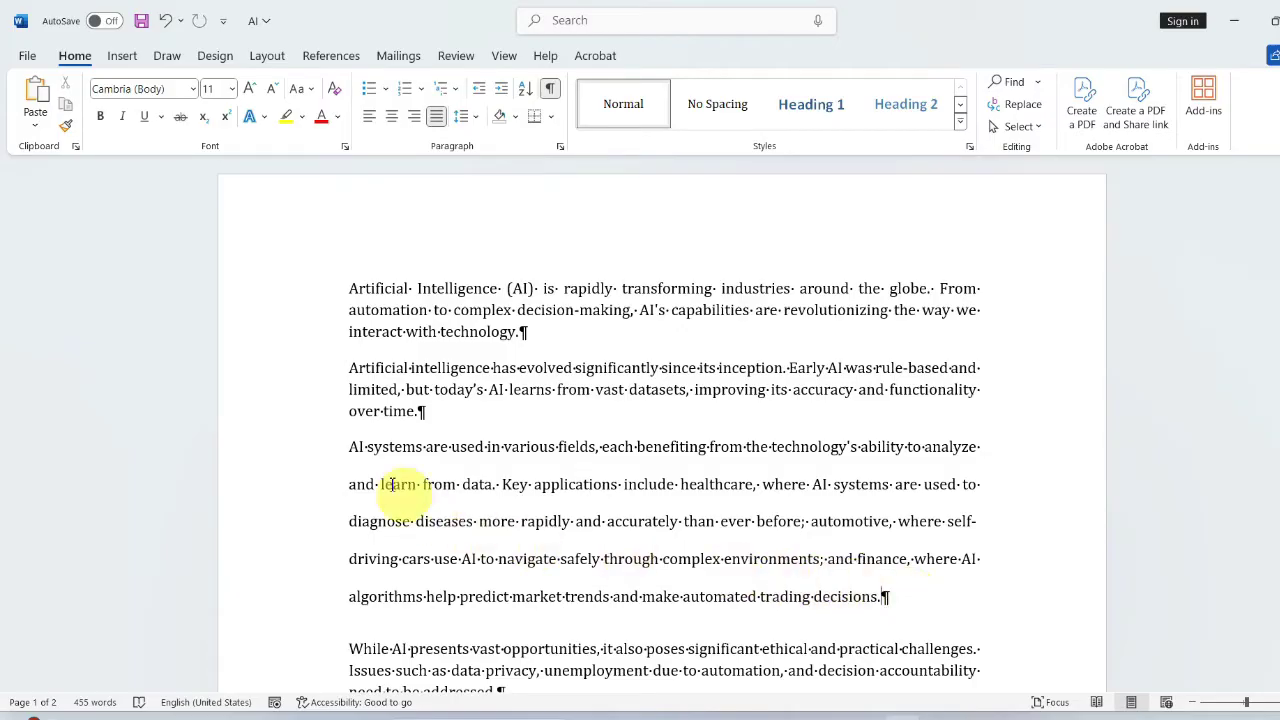
Remove the space after the "AI systems are used" paragraph and hide the formatting marks
left_click_drag(361, 449, 923, 597)
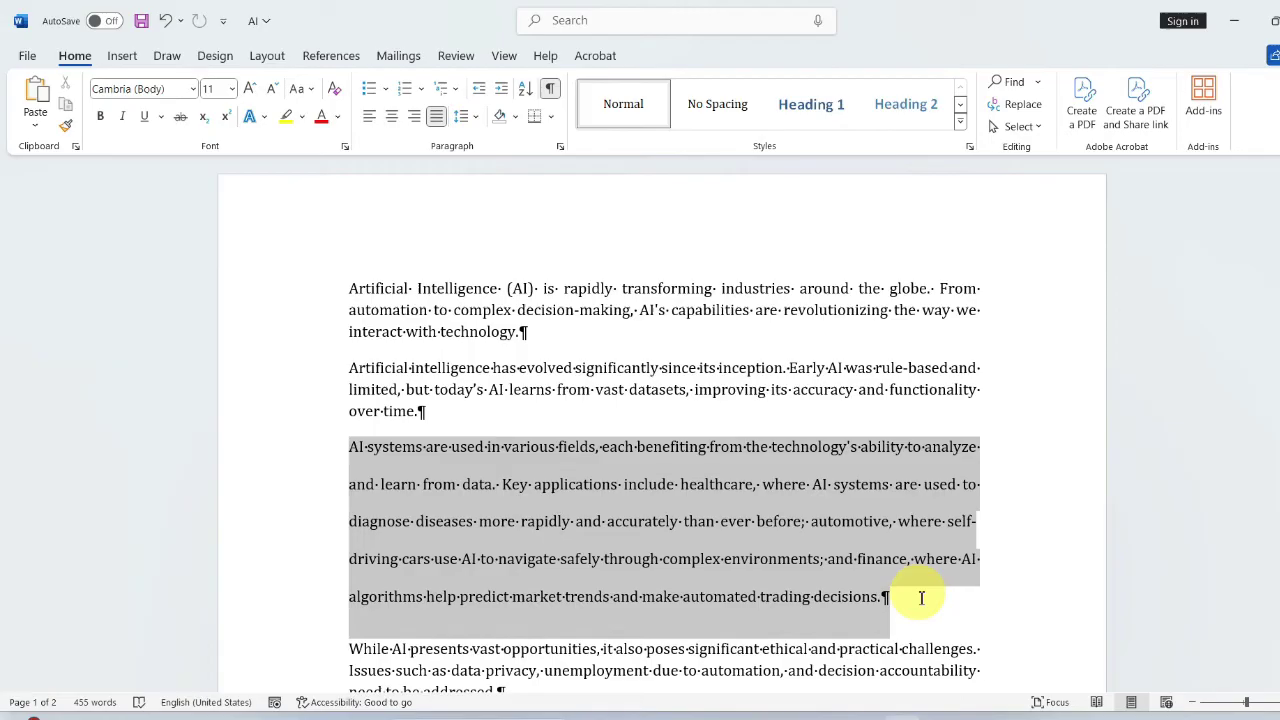
left_click(473, 118)
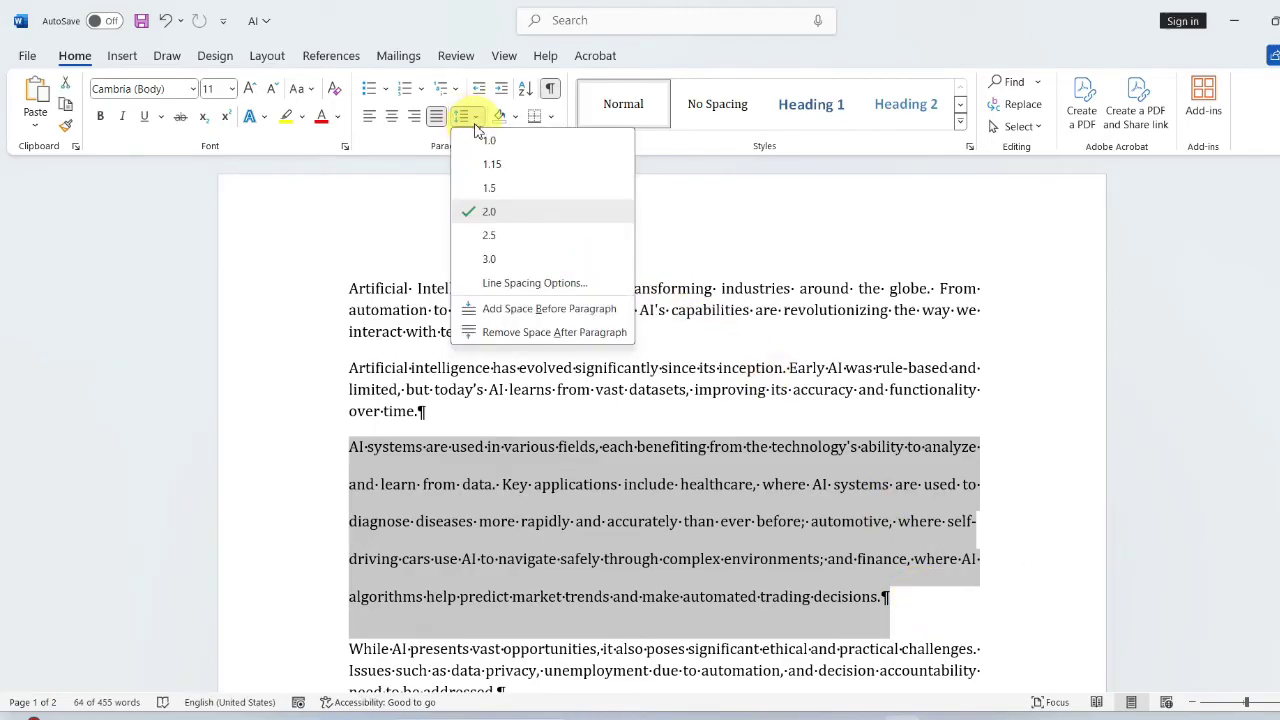
left_click(505, 340)
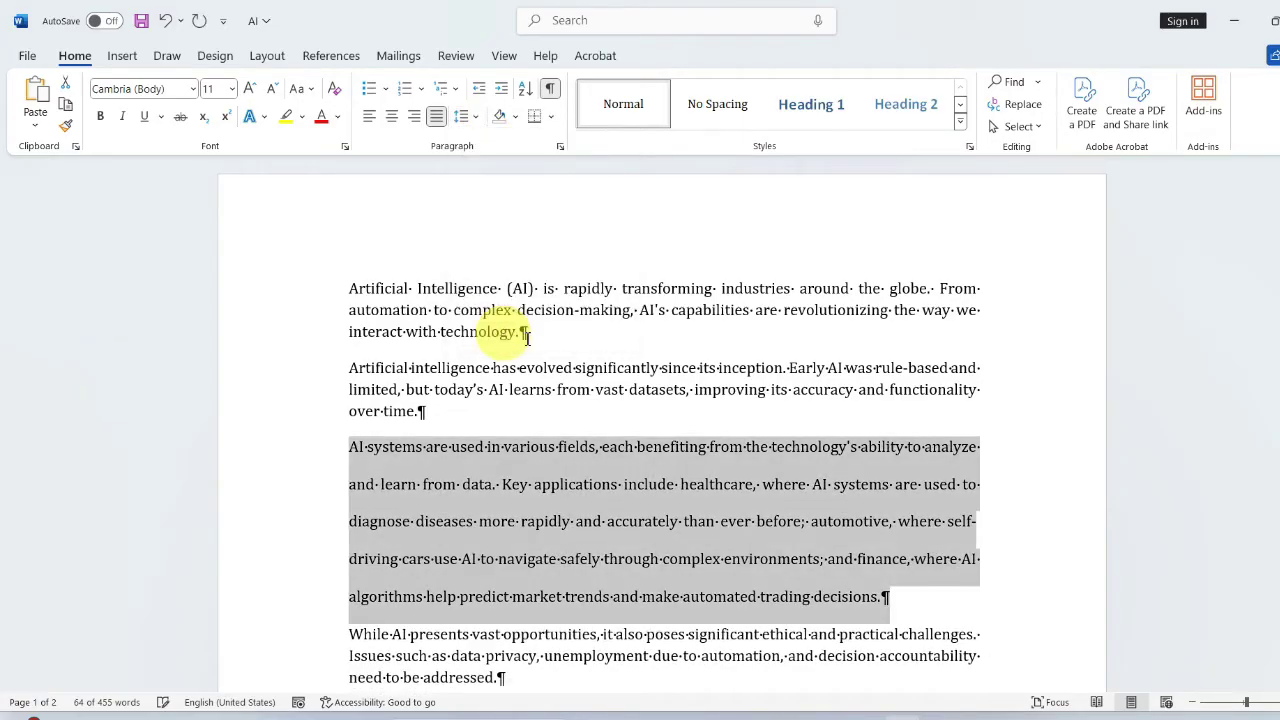
left_click(730, 538)
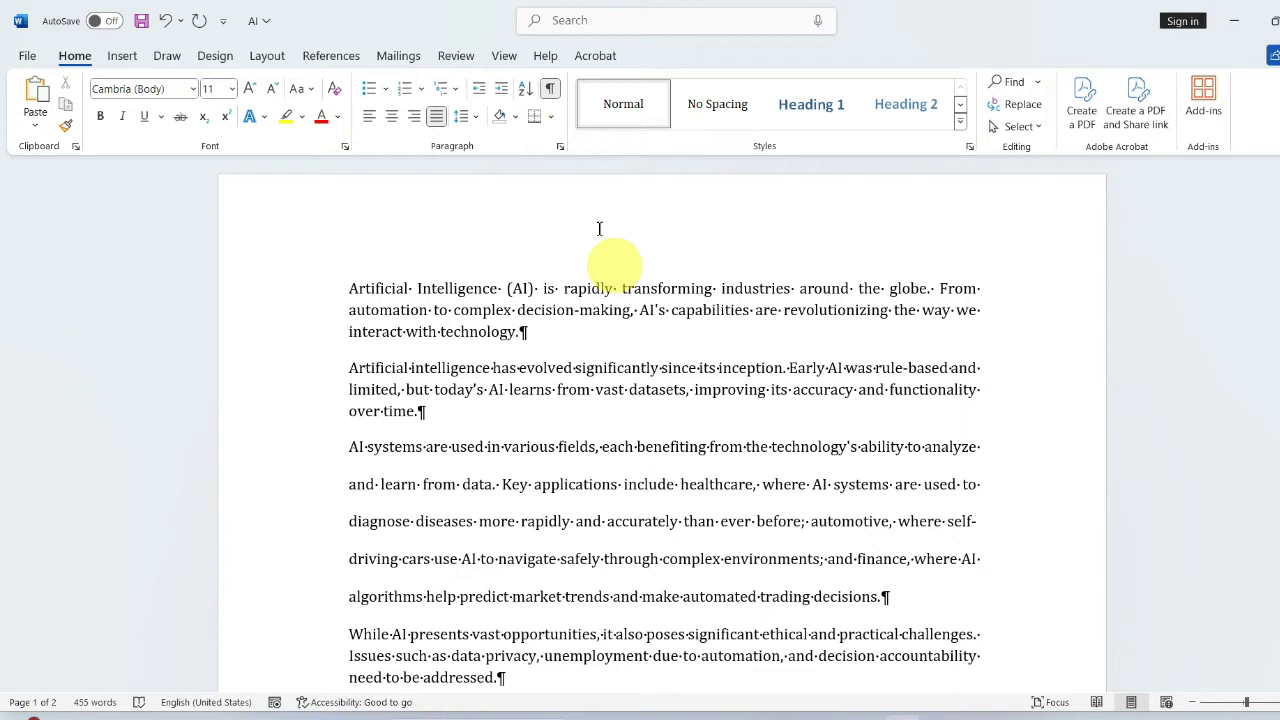
left_click(550, 90)
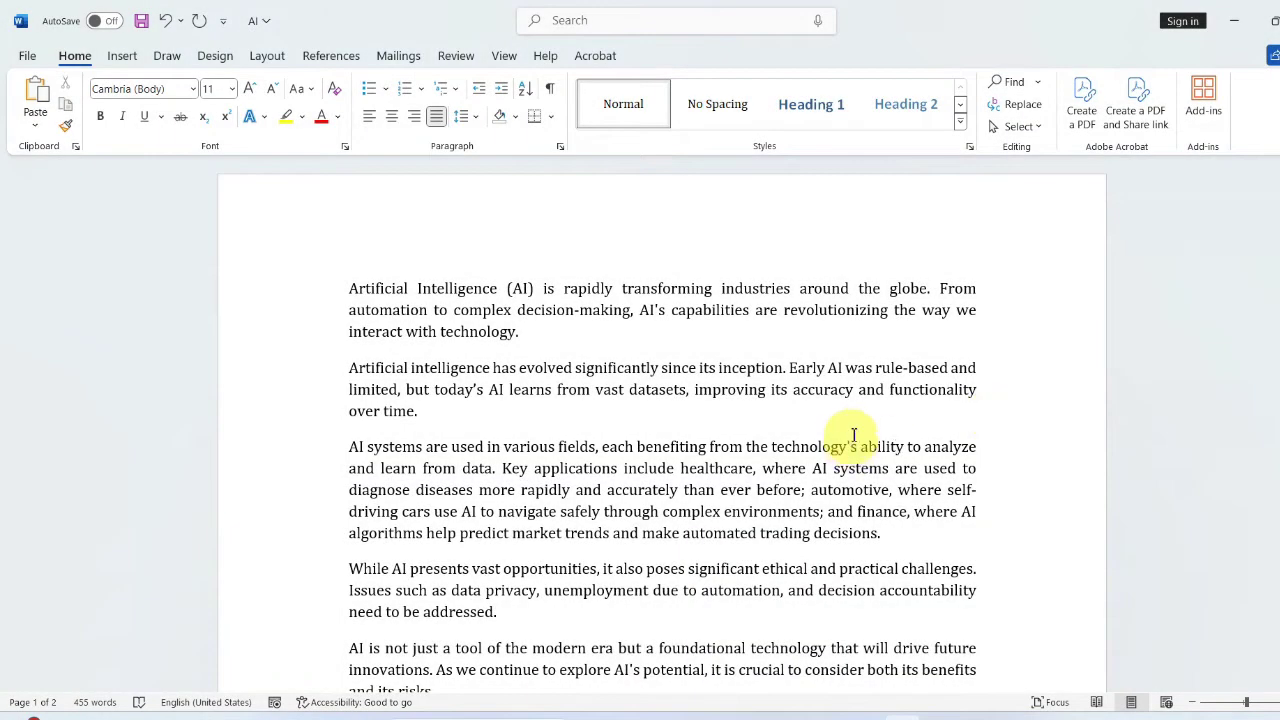
Show the formatting marks again and open the detailed Paragraph settings for the "AI systems are used" paragraph
left_click(864, 416)
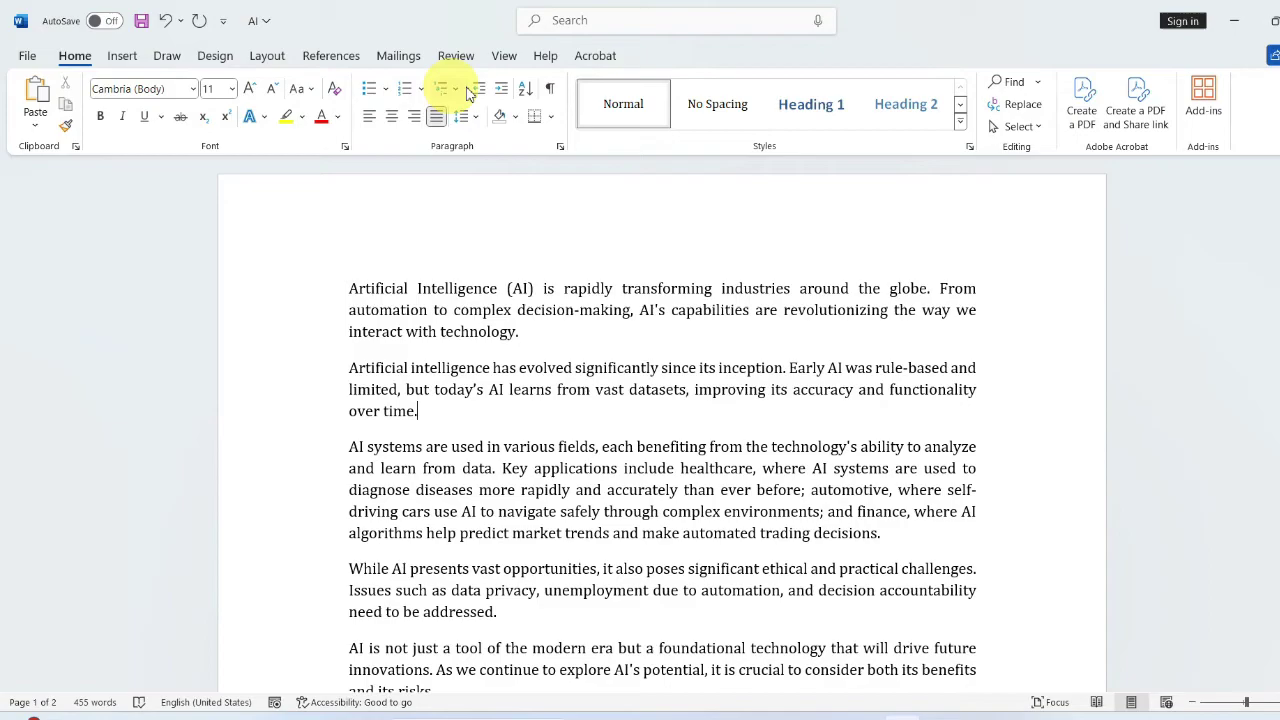
left_click(551, 92)
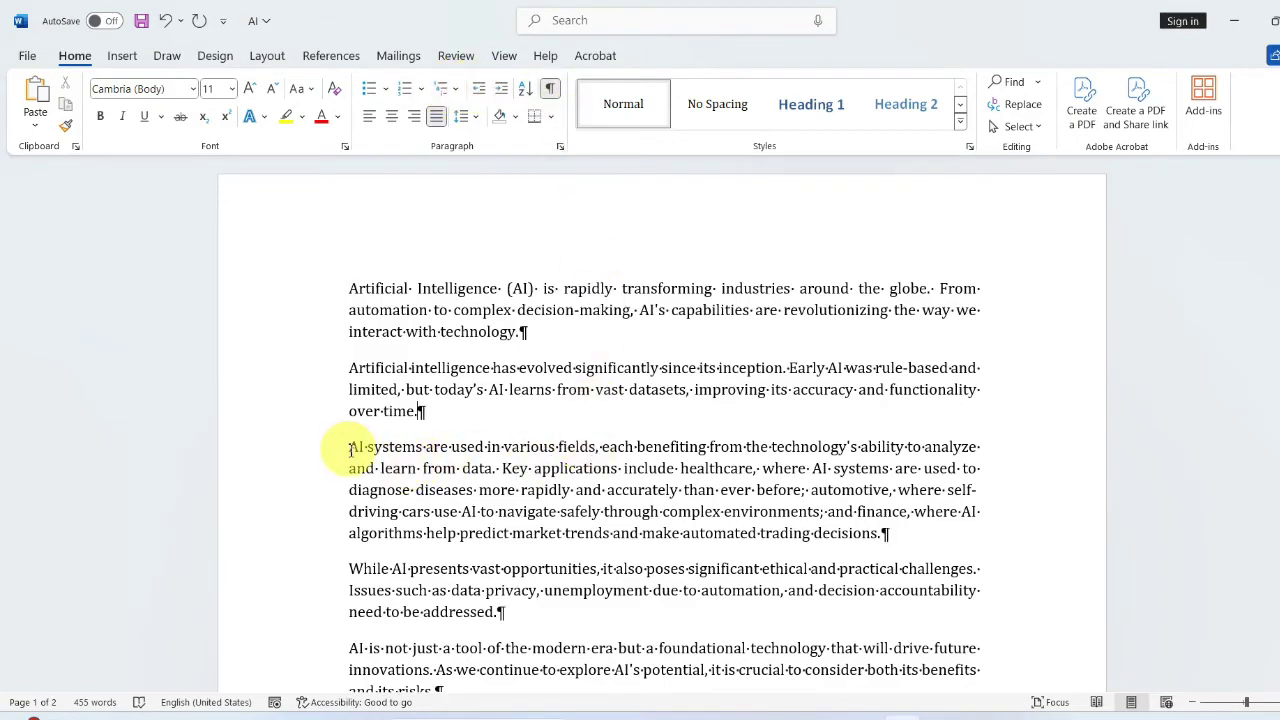
left_click_drag(350, 447, 889, 531)
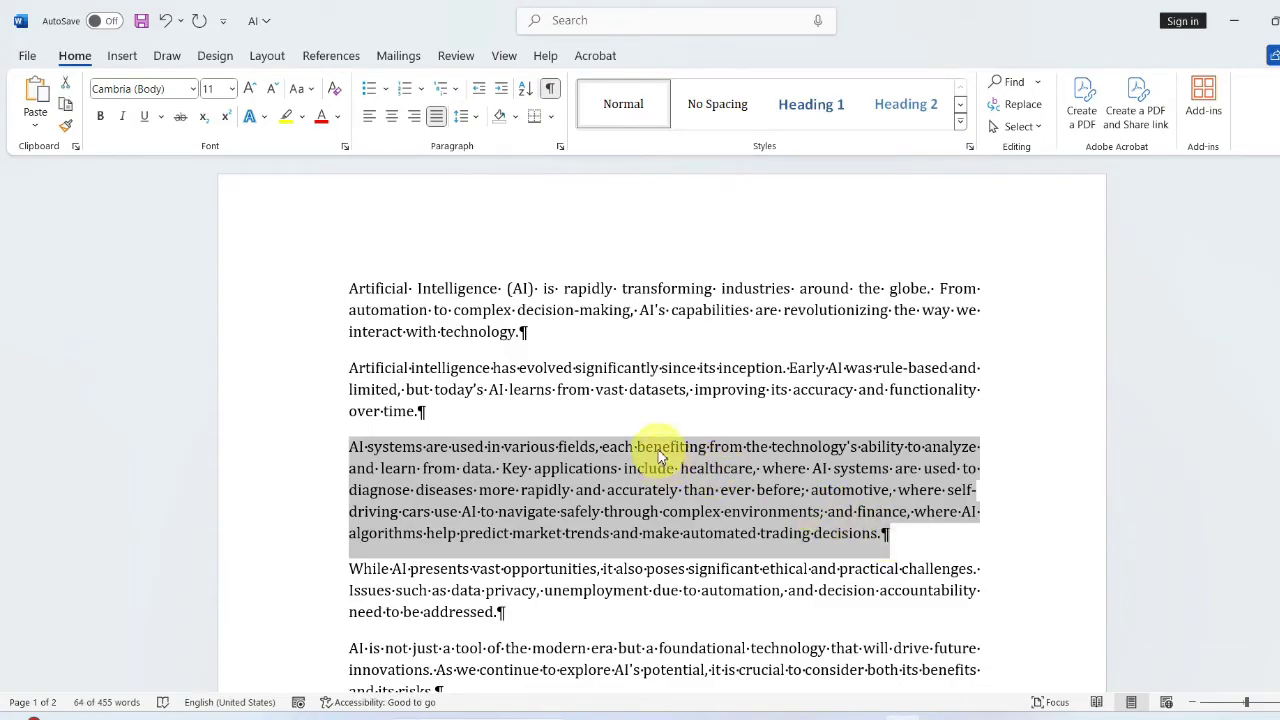
left_click(561, 148)
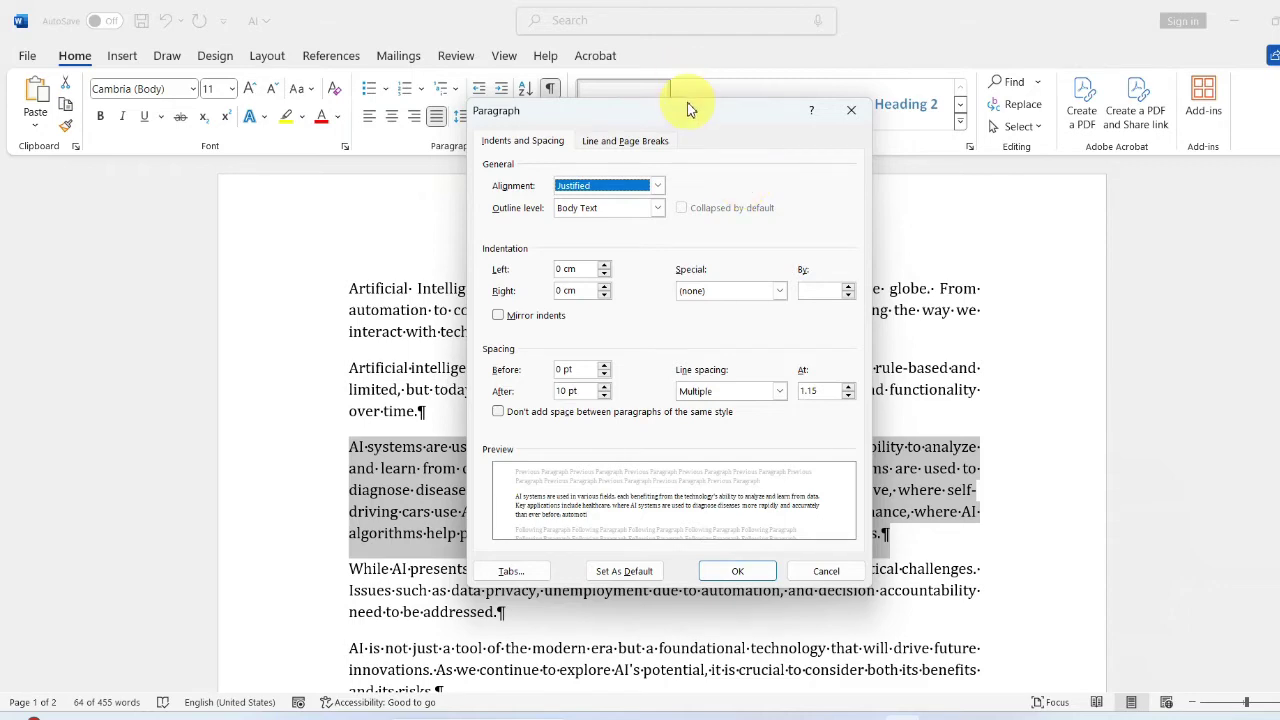
left_click_drag(689, 112, 723, 166)
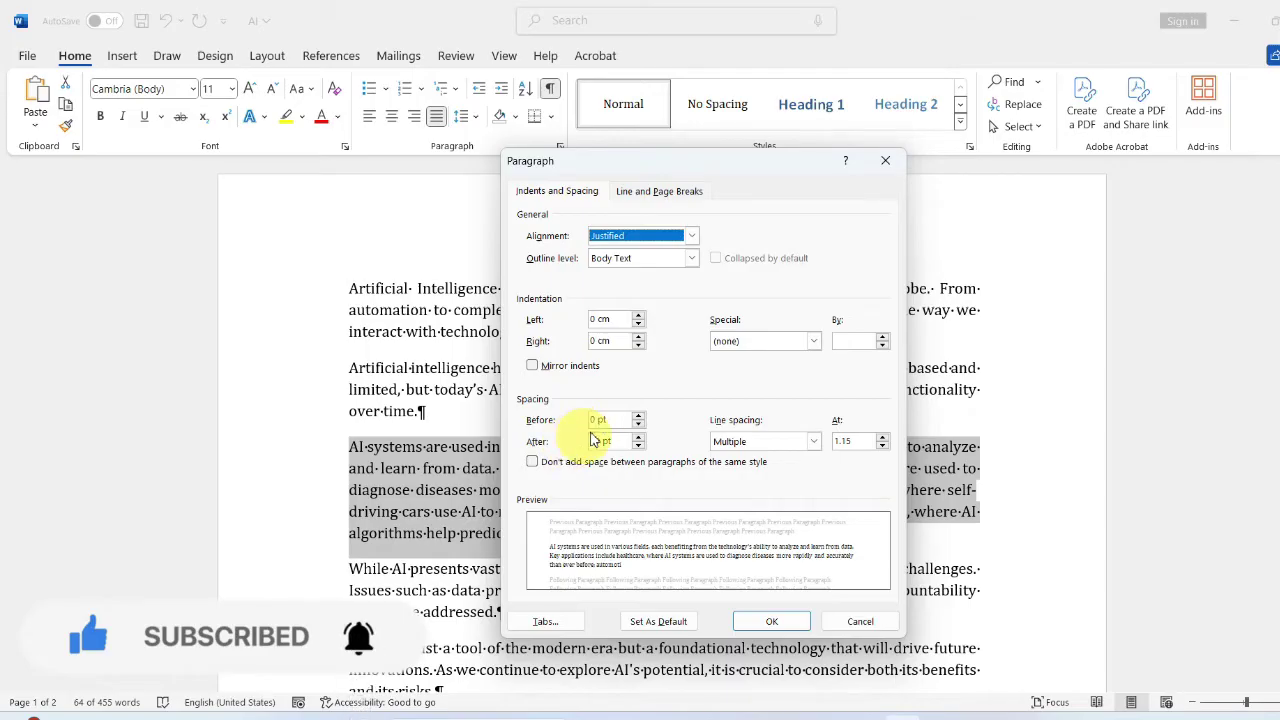
Try 6 pt and 1.5 pt as the spacing before the paragraph and reset it to 0 pt
left_click(639, 416)
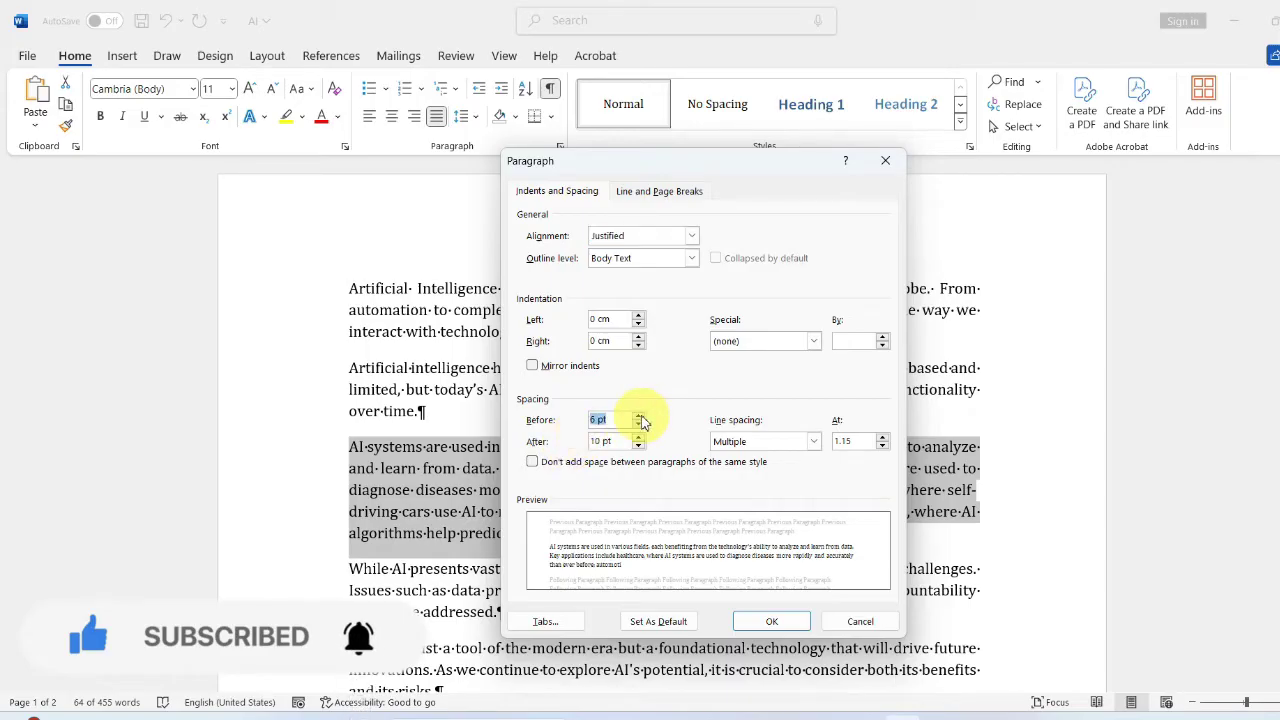
left_click(640, 425)
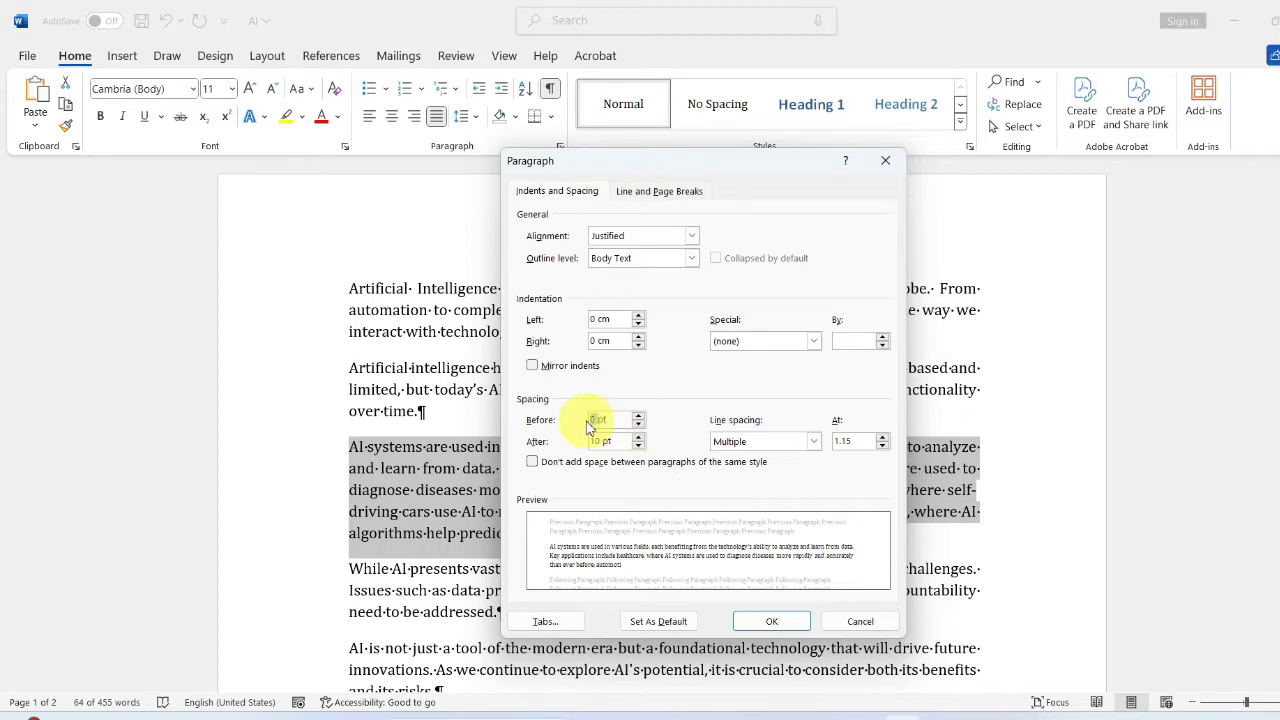
double_click(590, 420)
type("1.5")
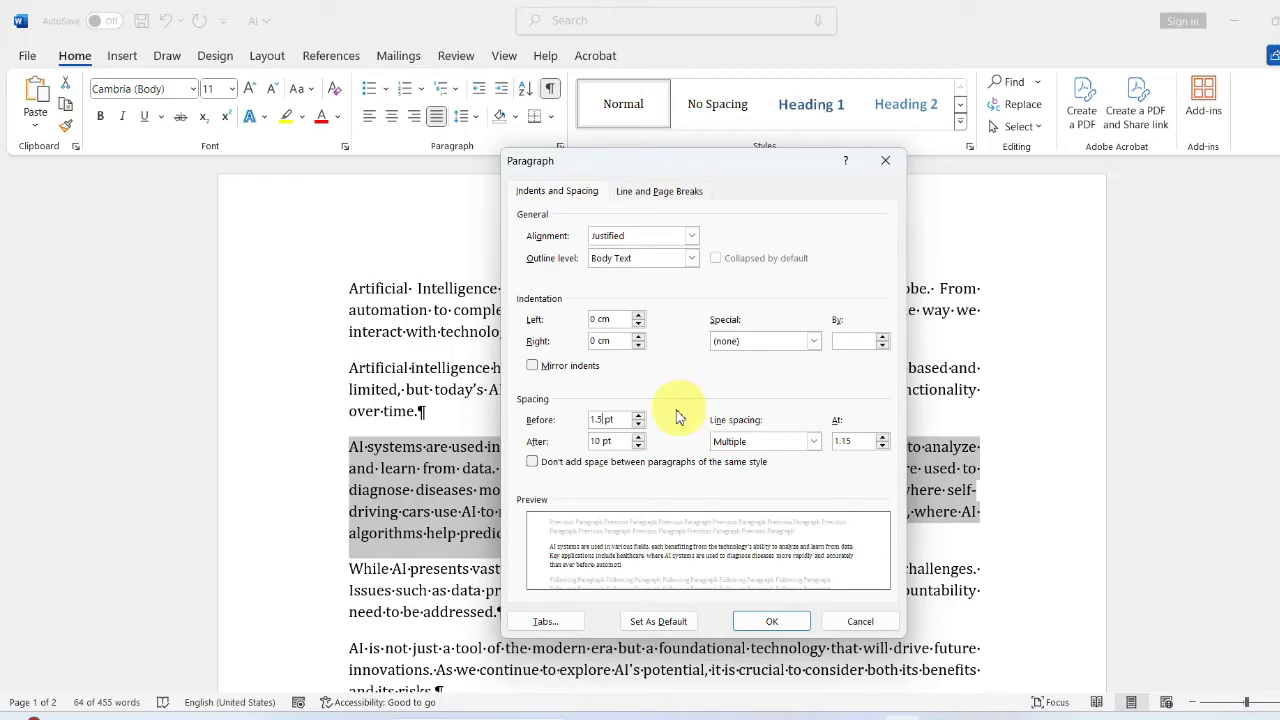
left_click(639, 426)
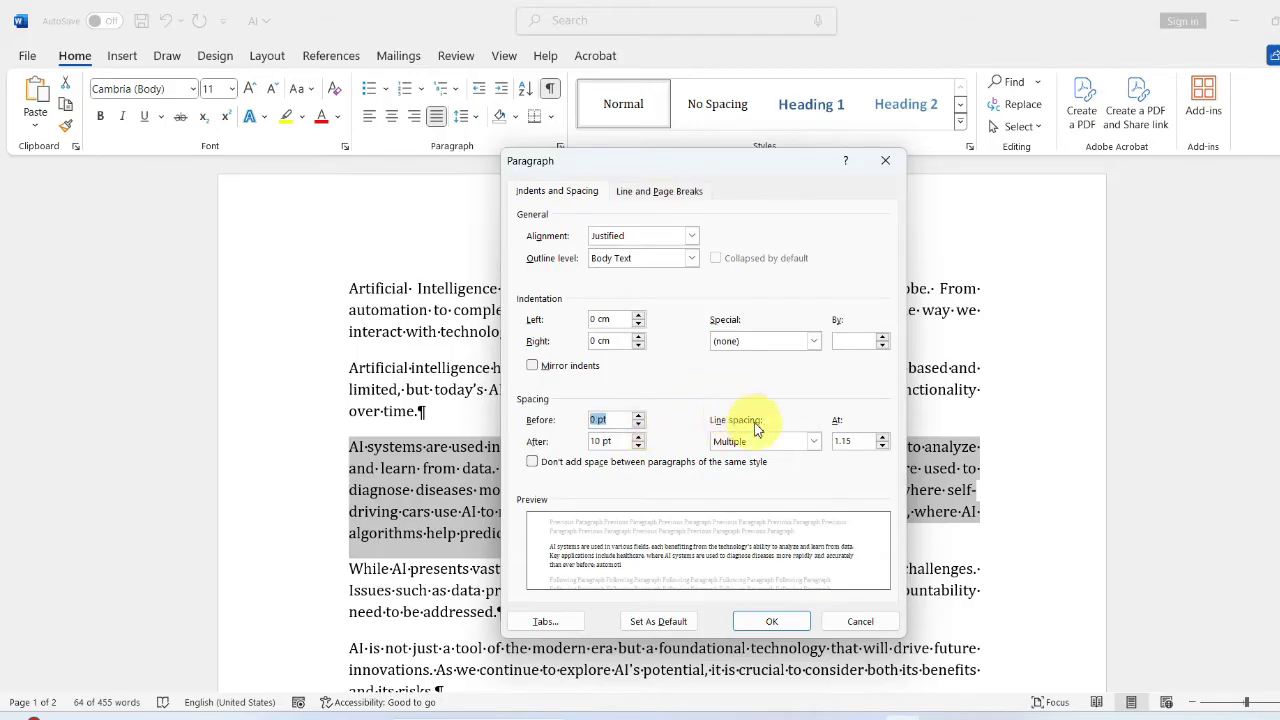
Set the paragraph's line spacing to Multiple with a value of 3
left_click(815, 442)
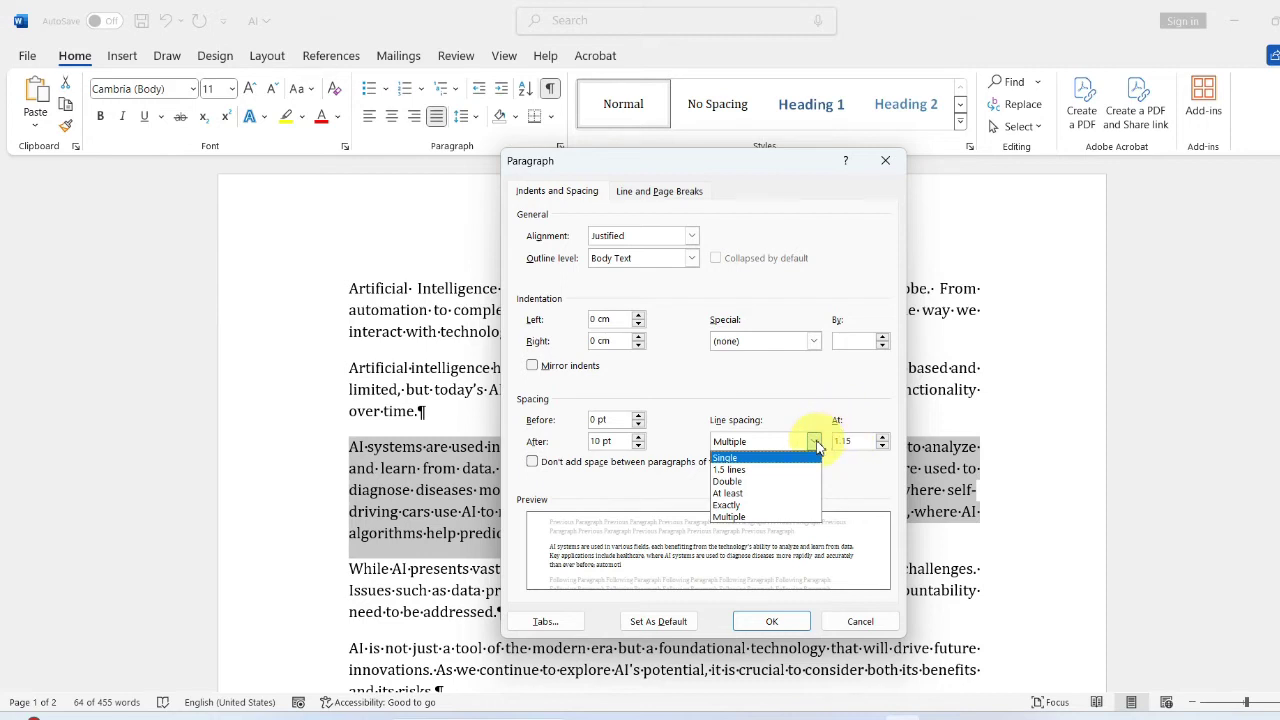
left_click(755, 518)
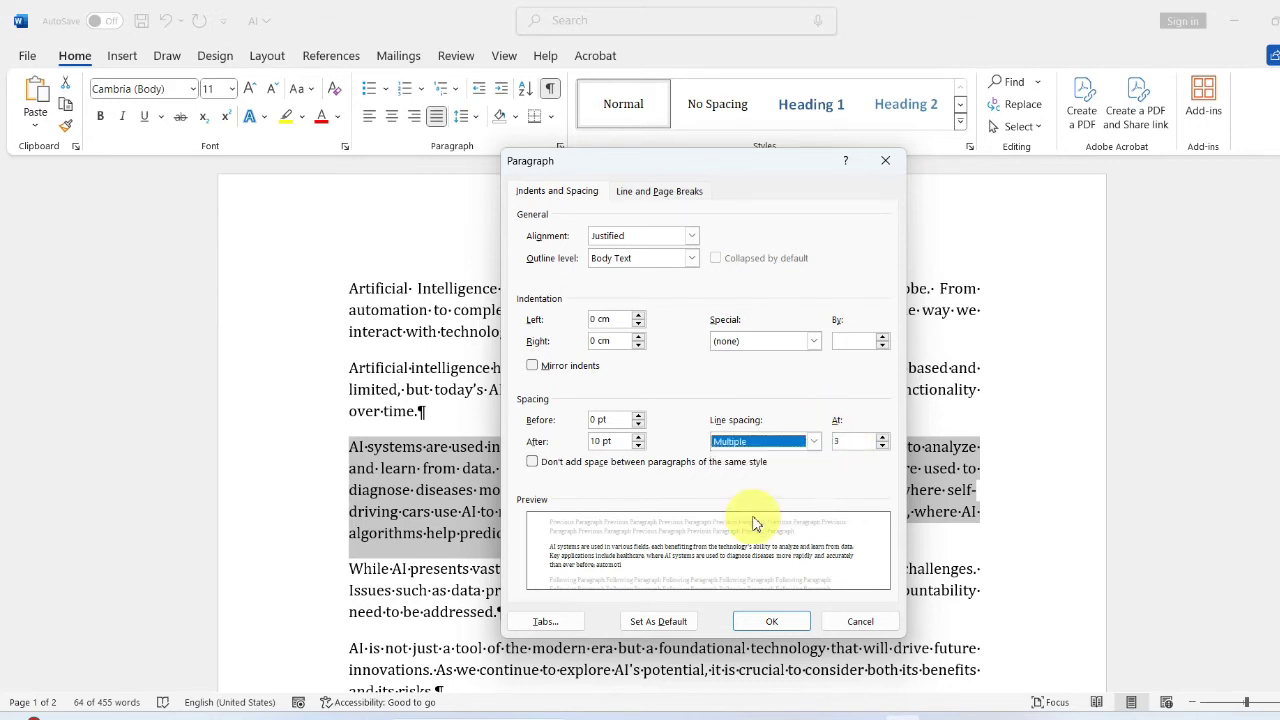
left_click(848, 442)
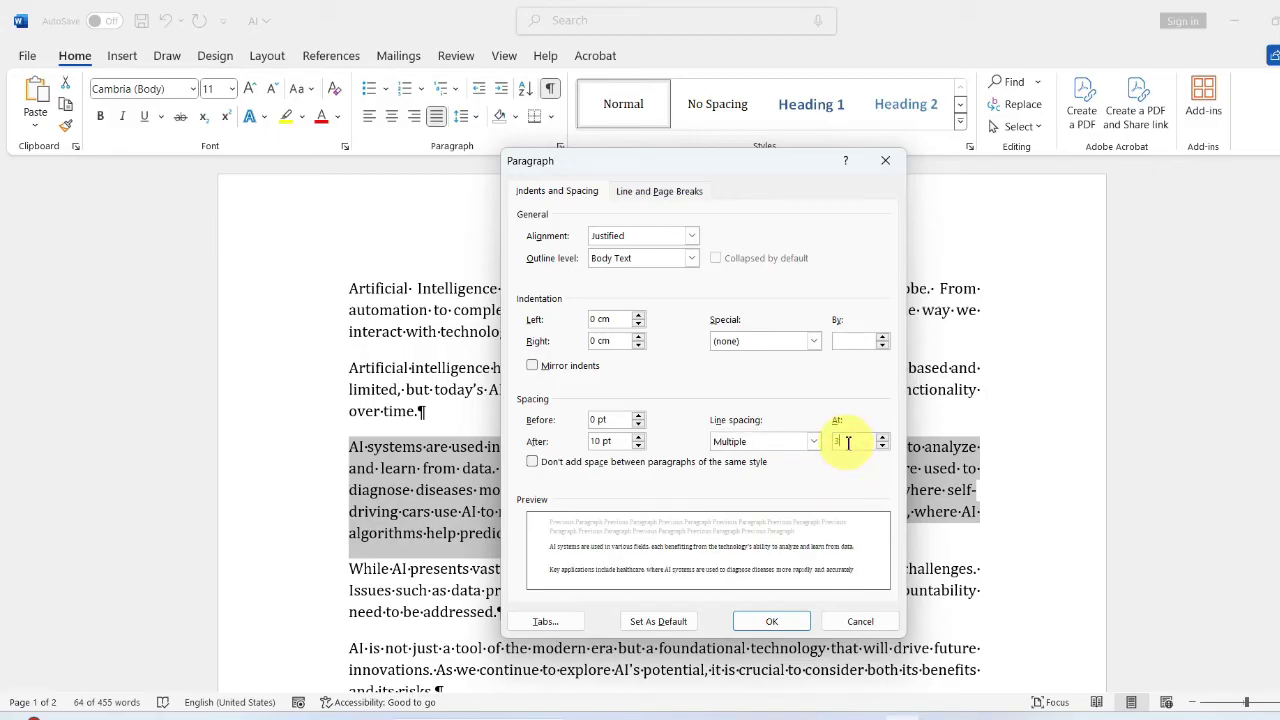
left_click_drag(848, 442, 834, 440)
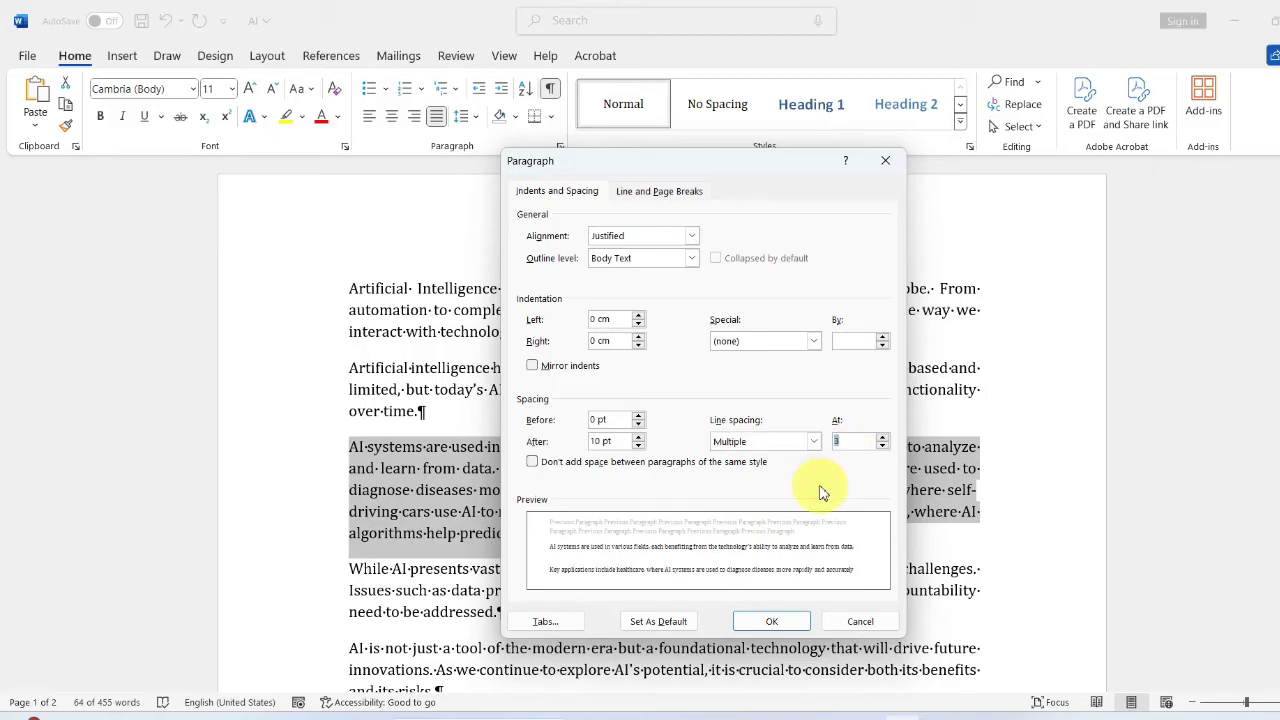
type("3")
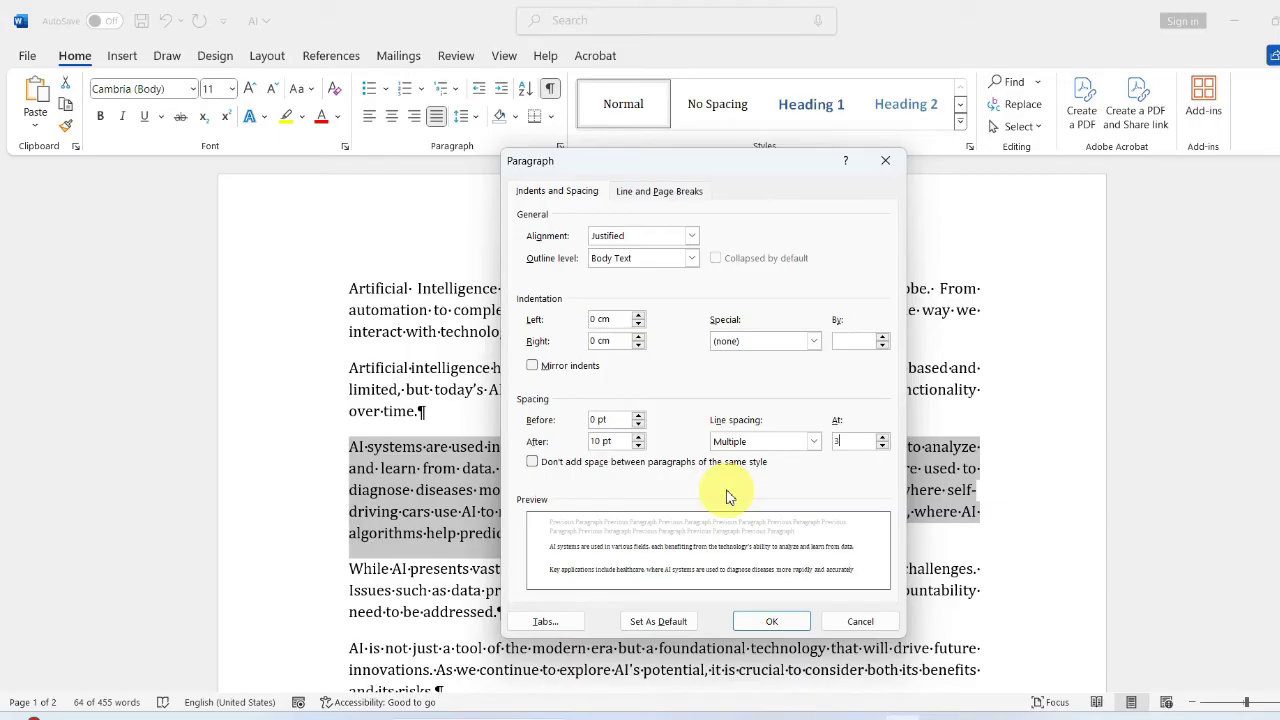
Apply Double line spacing to the "AI systems are used" paragraph and hide the formatting marks
left_click(814, 443)
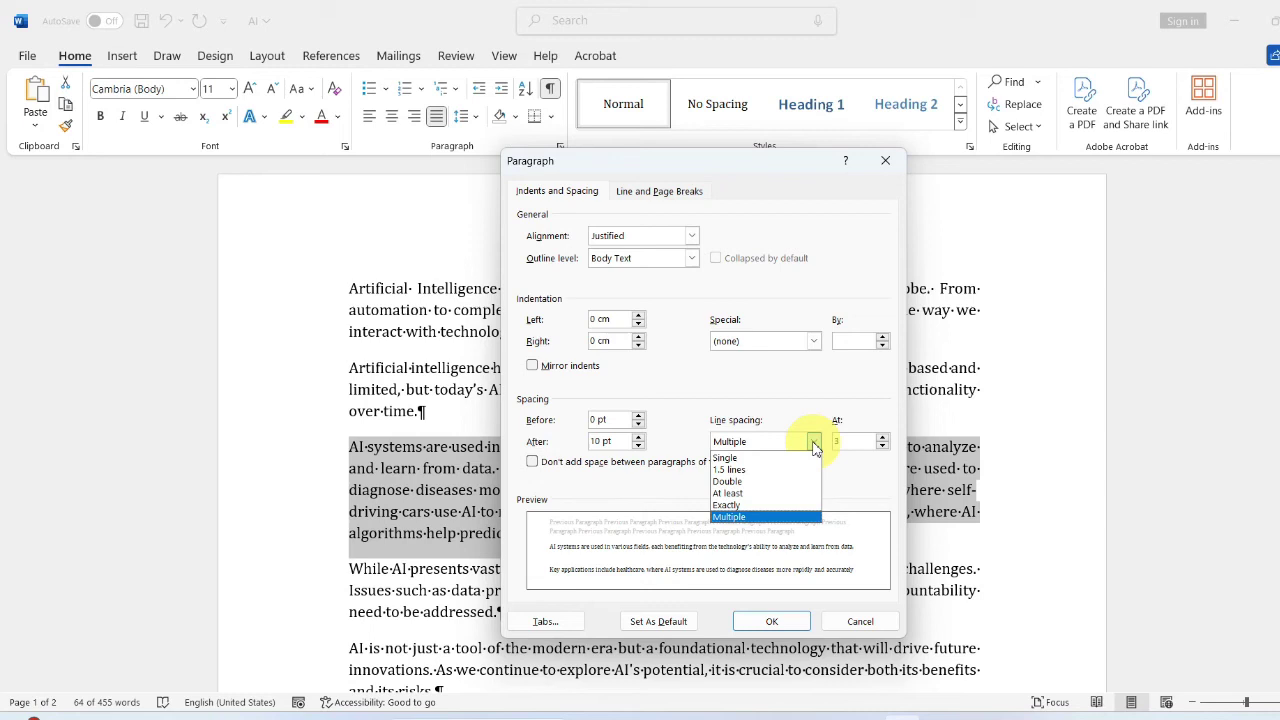
left_click(770, 481)
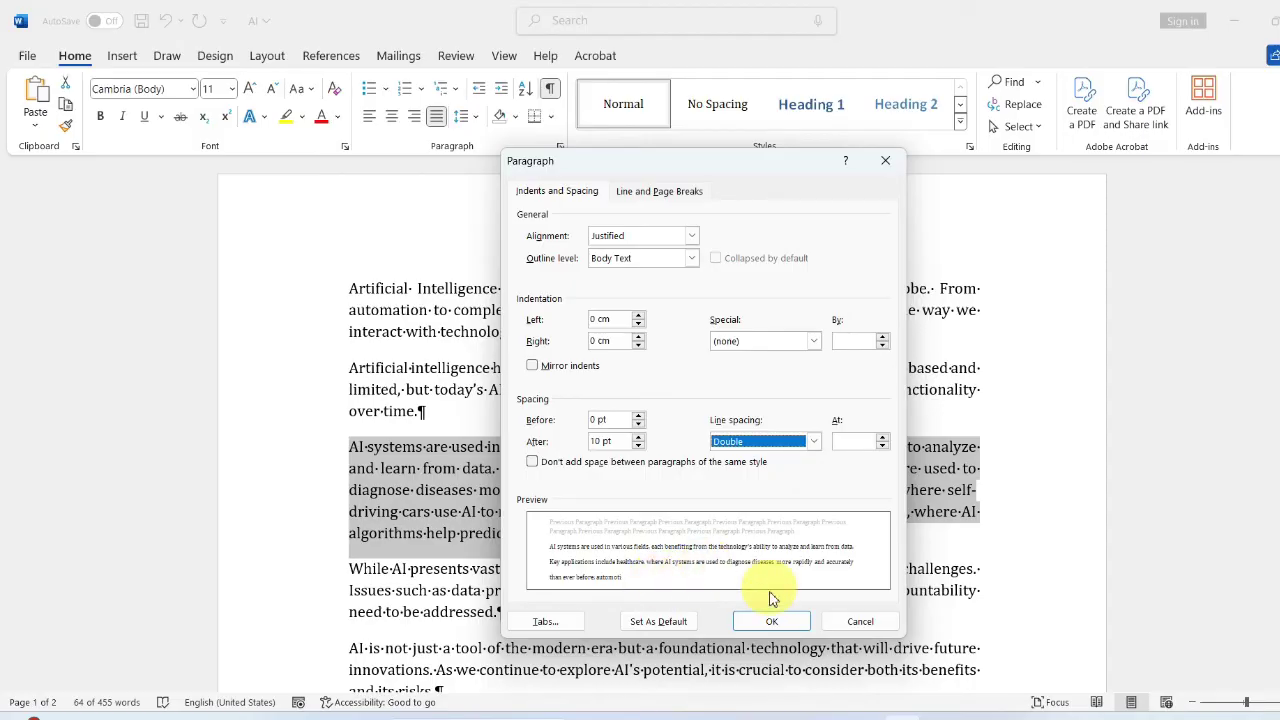
left_click(771, 624)
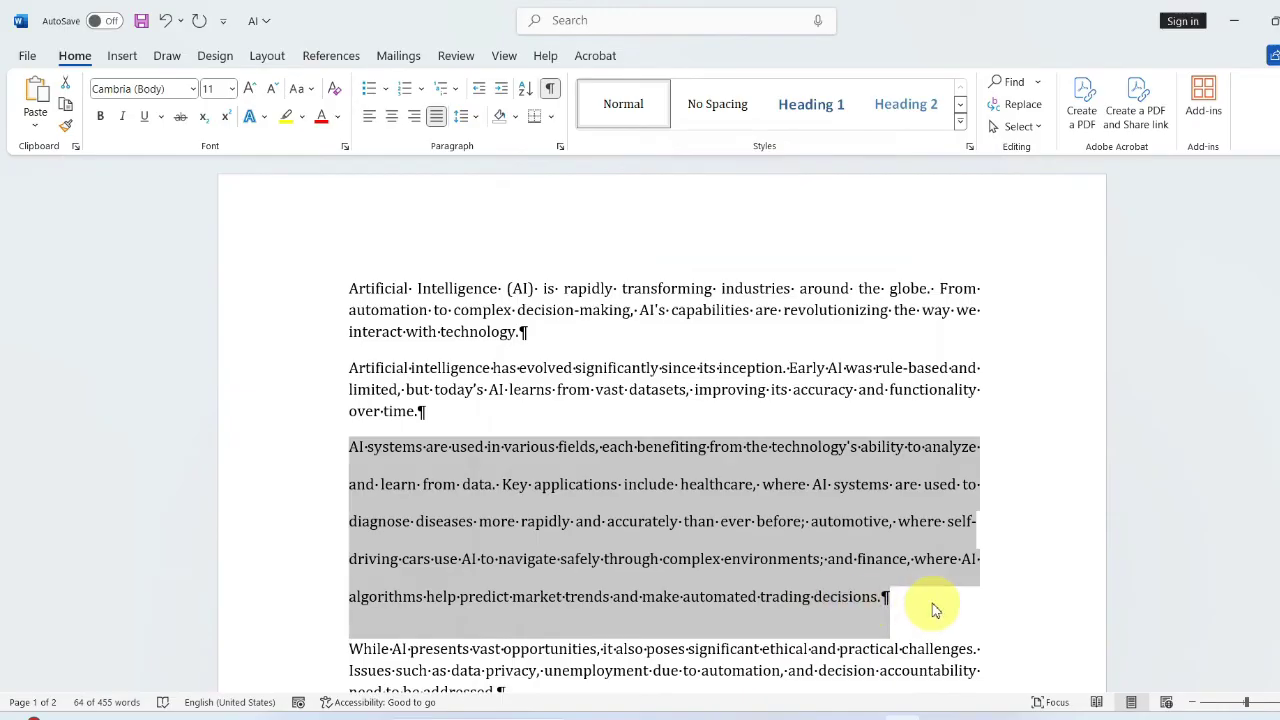
left_click(932, 610)
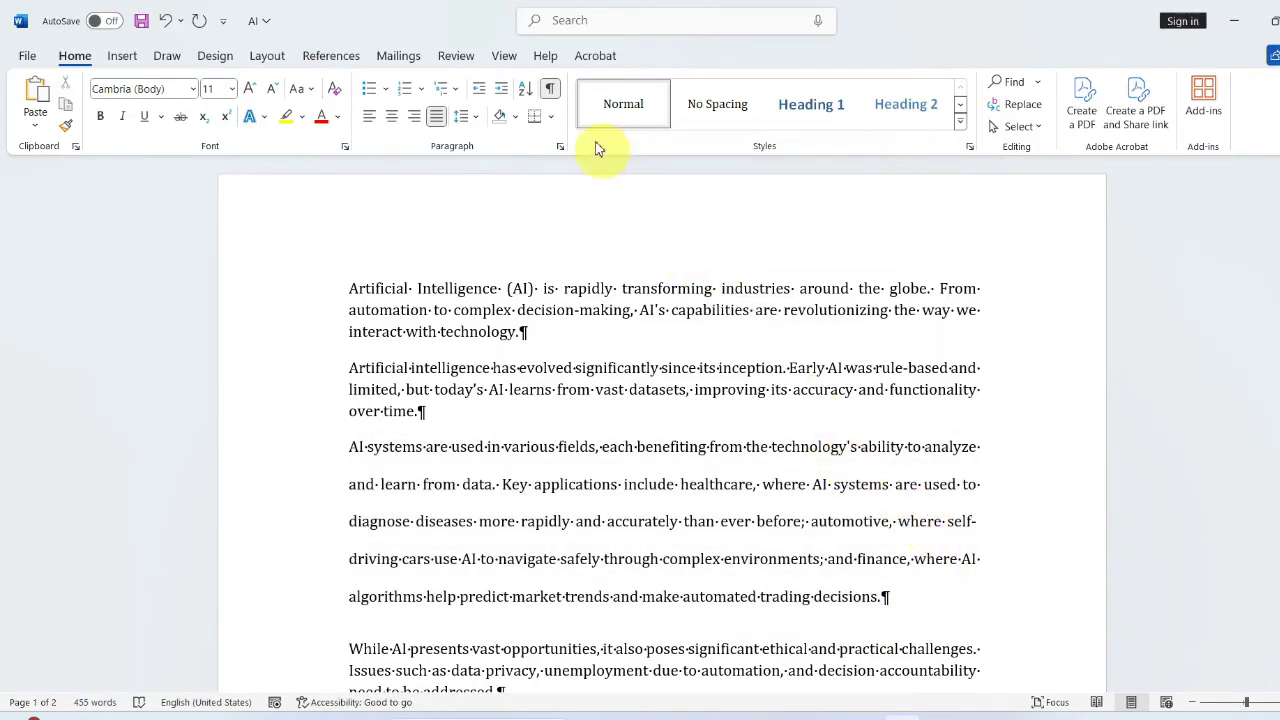
left_click(549, 88)
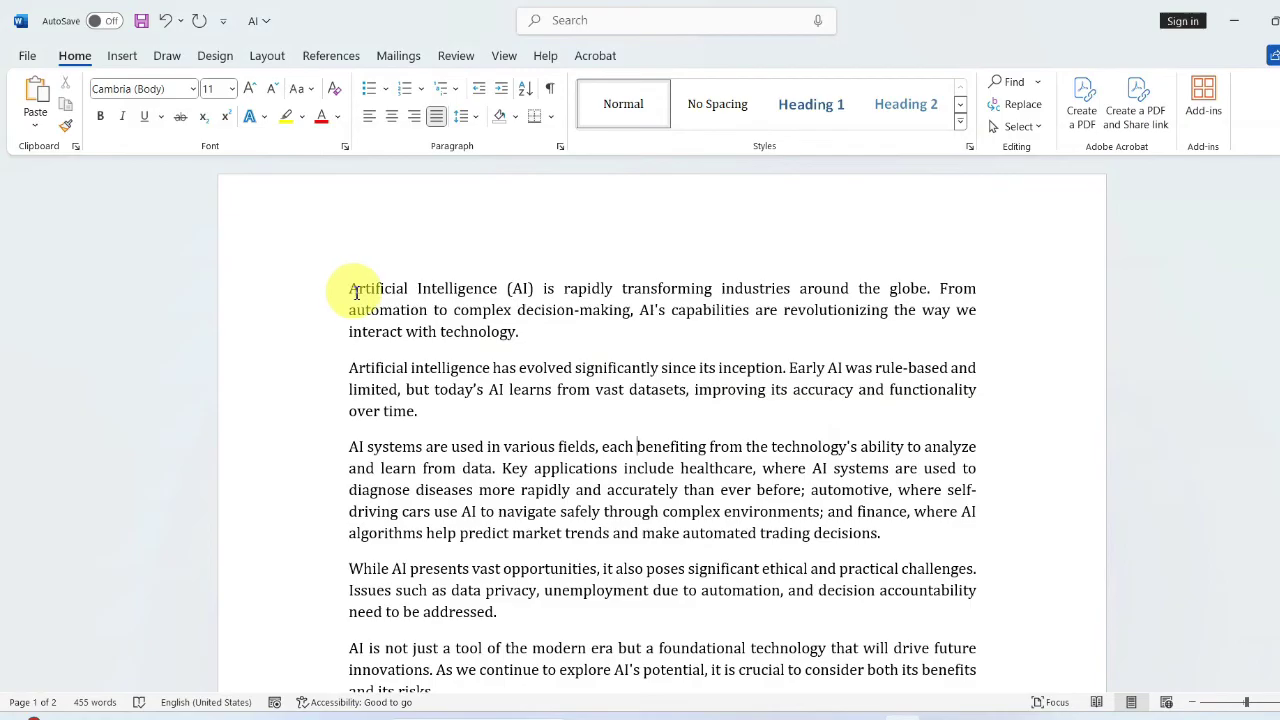
Set the whole document's spacing after paragraphs to 0 and its line spacing to Single, and review the text
key("ctrl+a")
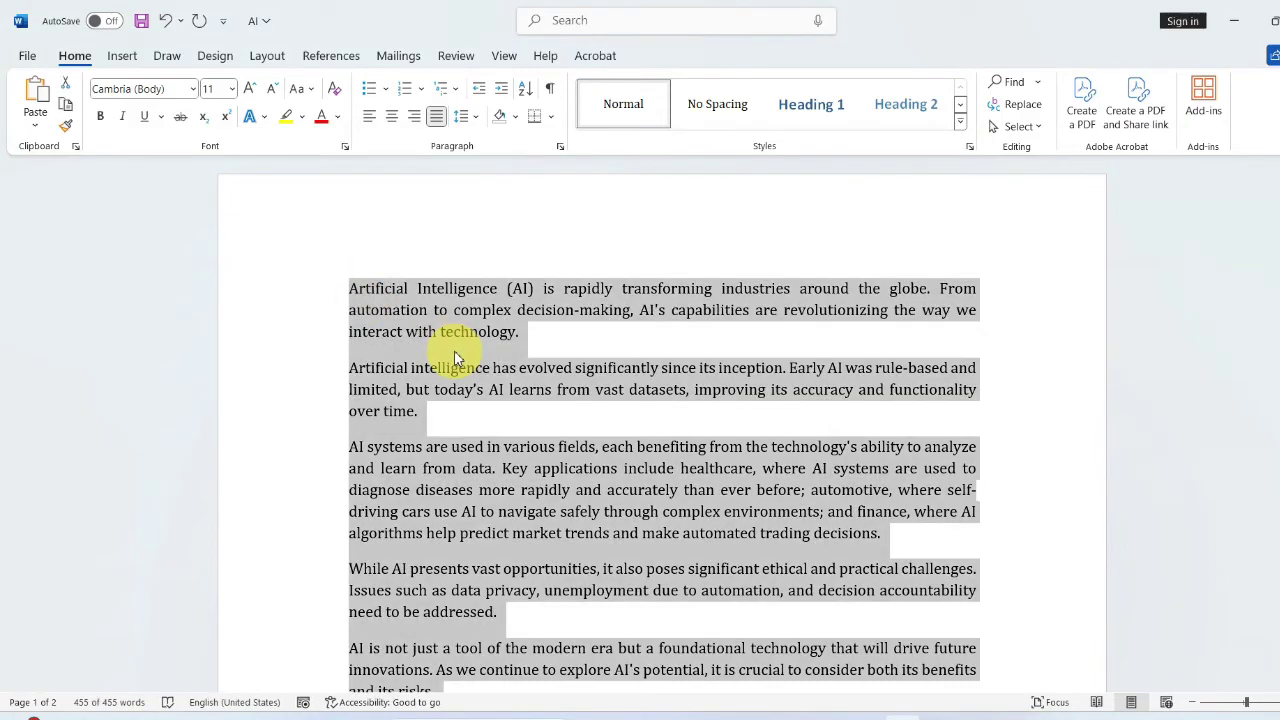
scroll(454, 356, "down", 1)
scroll(454, 354, "down", 15)
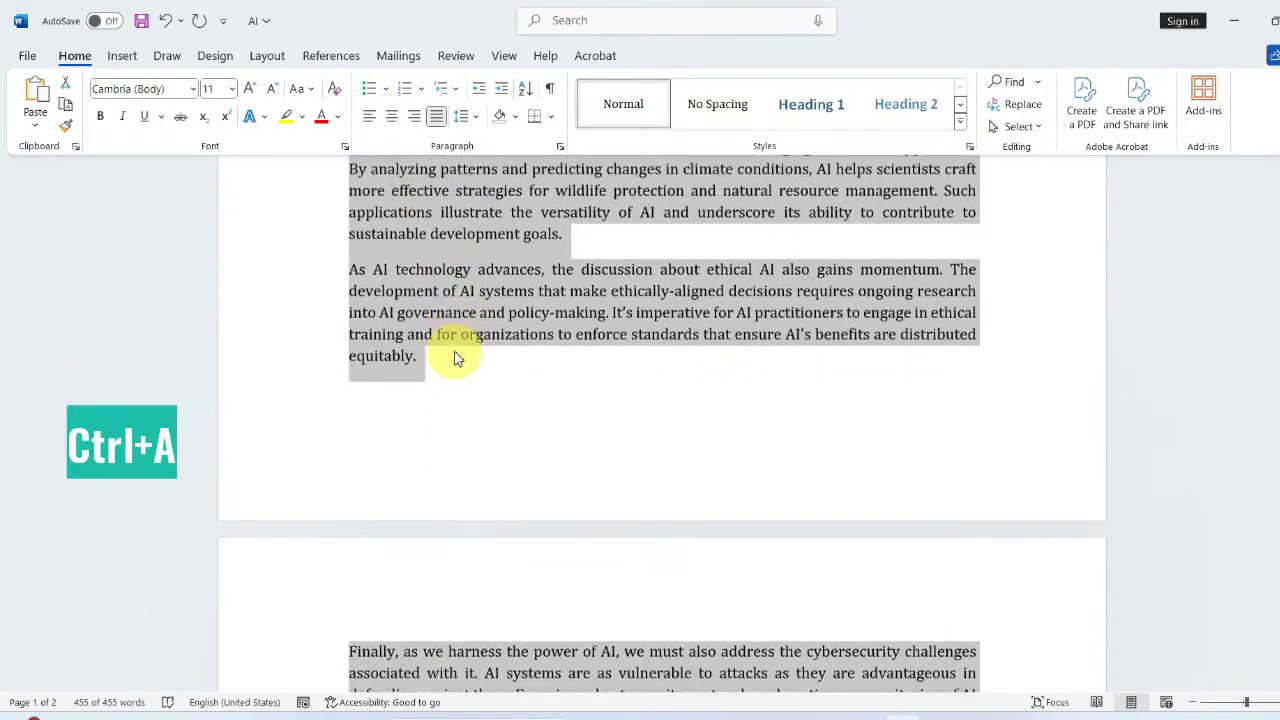
scroll(454, 356, "up", 15)
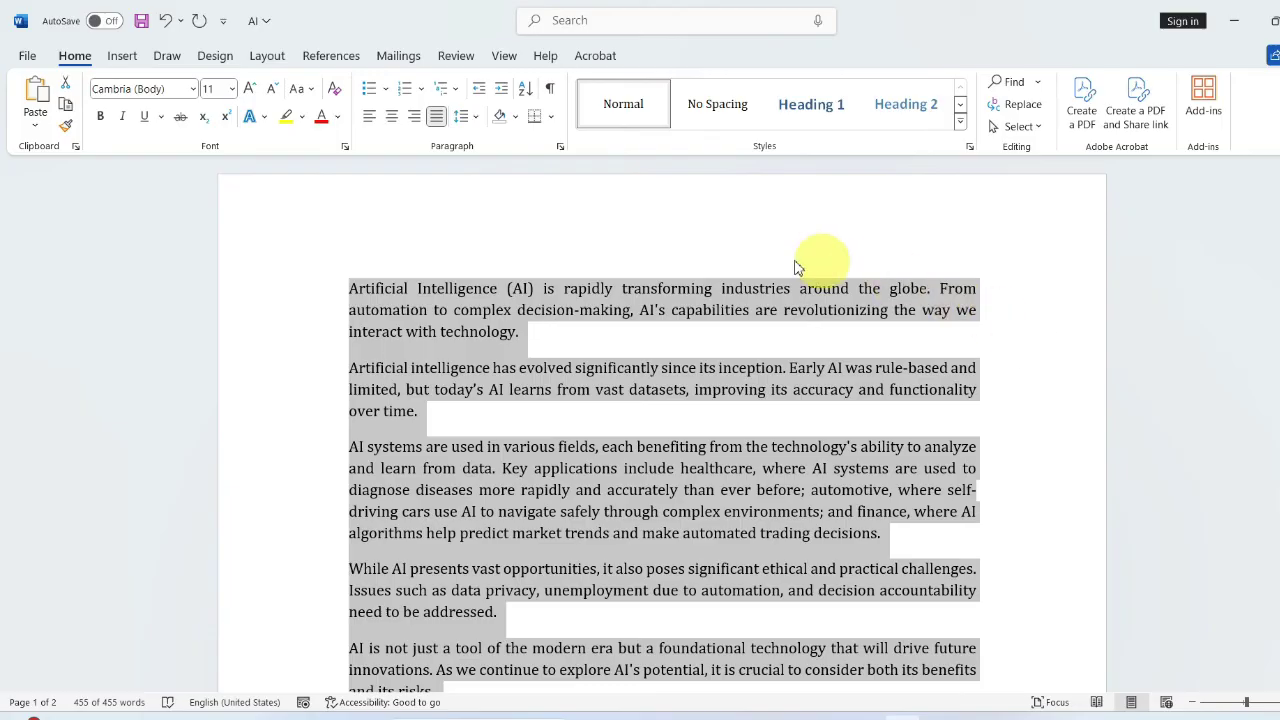
left_click(561, 148)
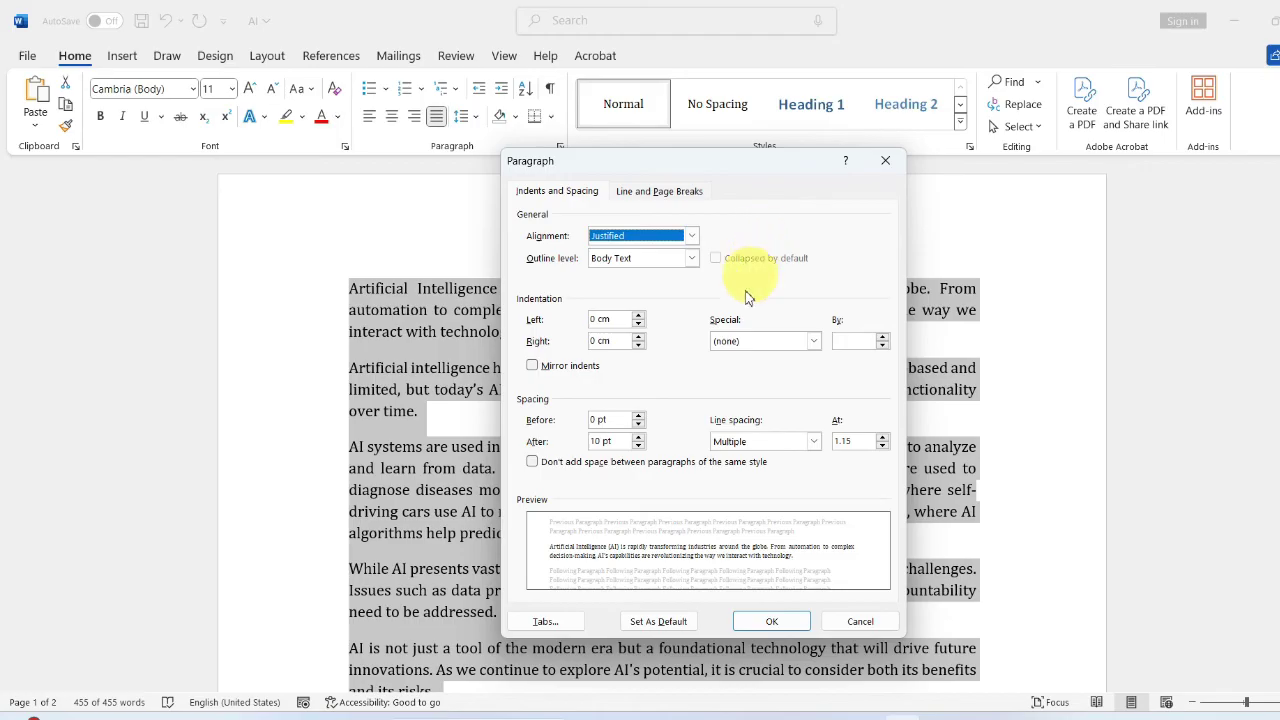
left_click_drag(616, 440, 580, 440)
type("0")
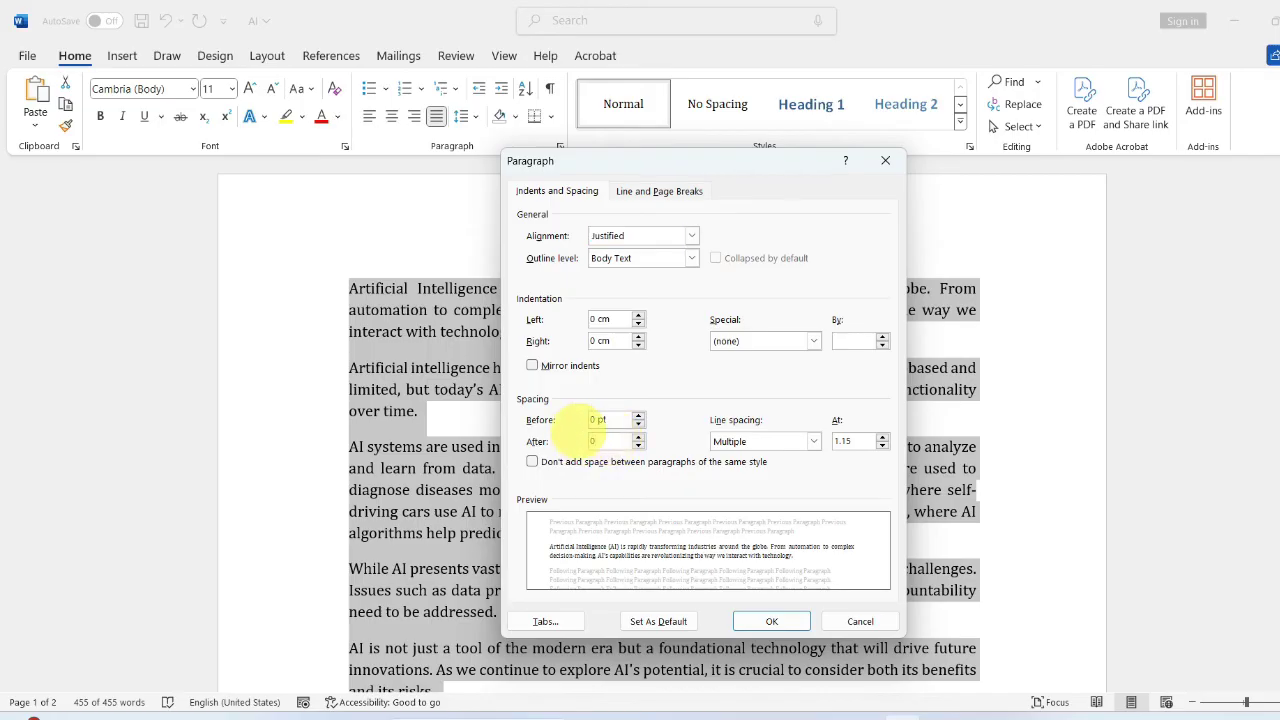
left_click(814, 441)
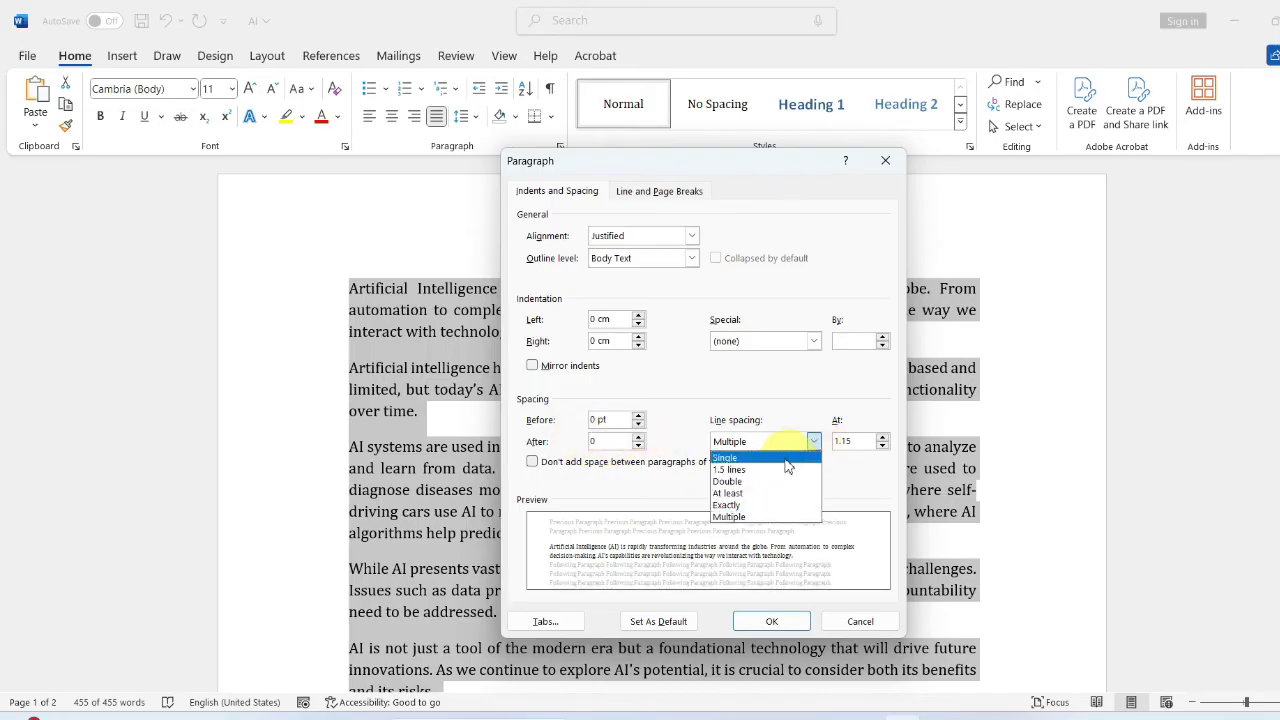
left_click(786, 459)
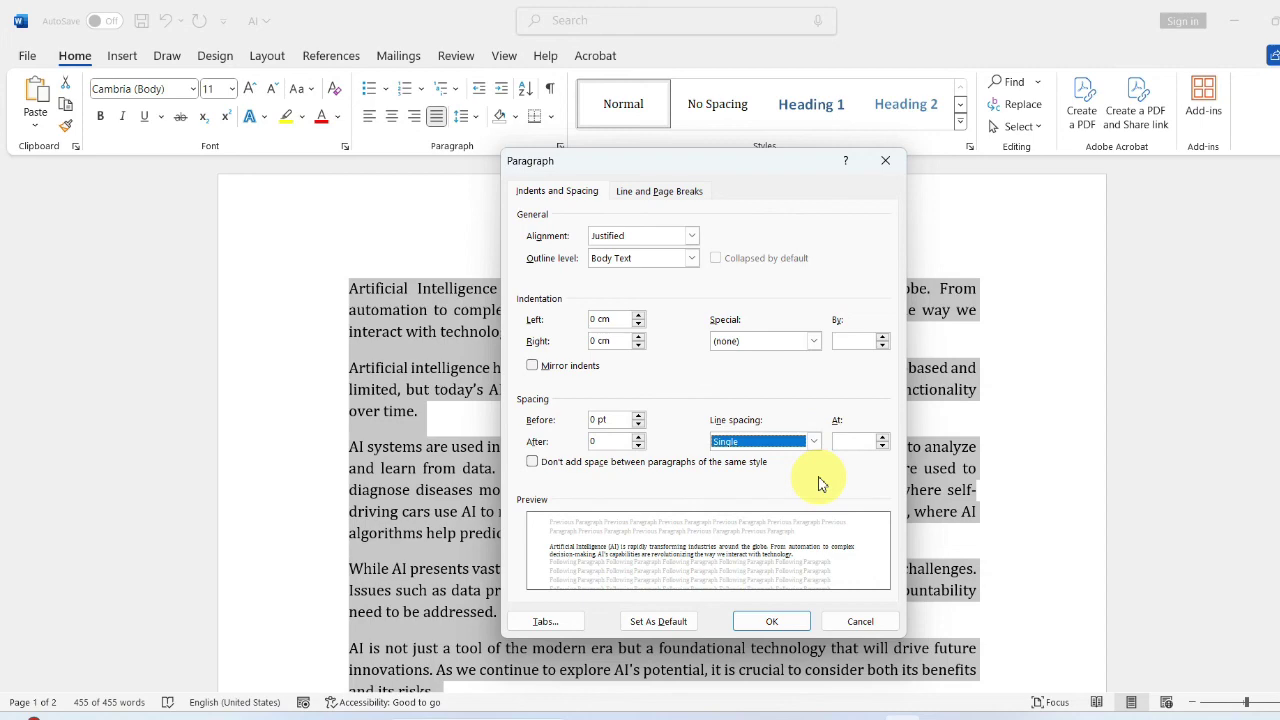
left_click(772, 621)
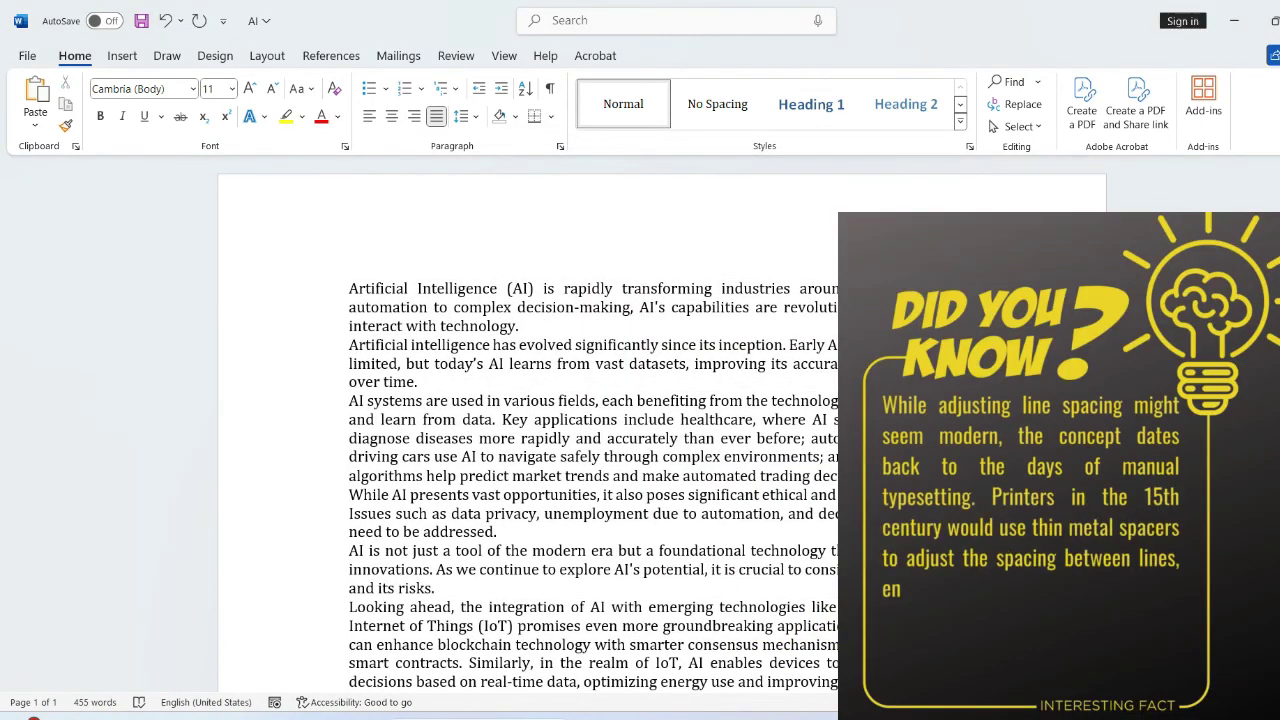
scroll(593, 430, "down", 10)
scroll(593, 430, "up", 10)
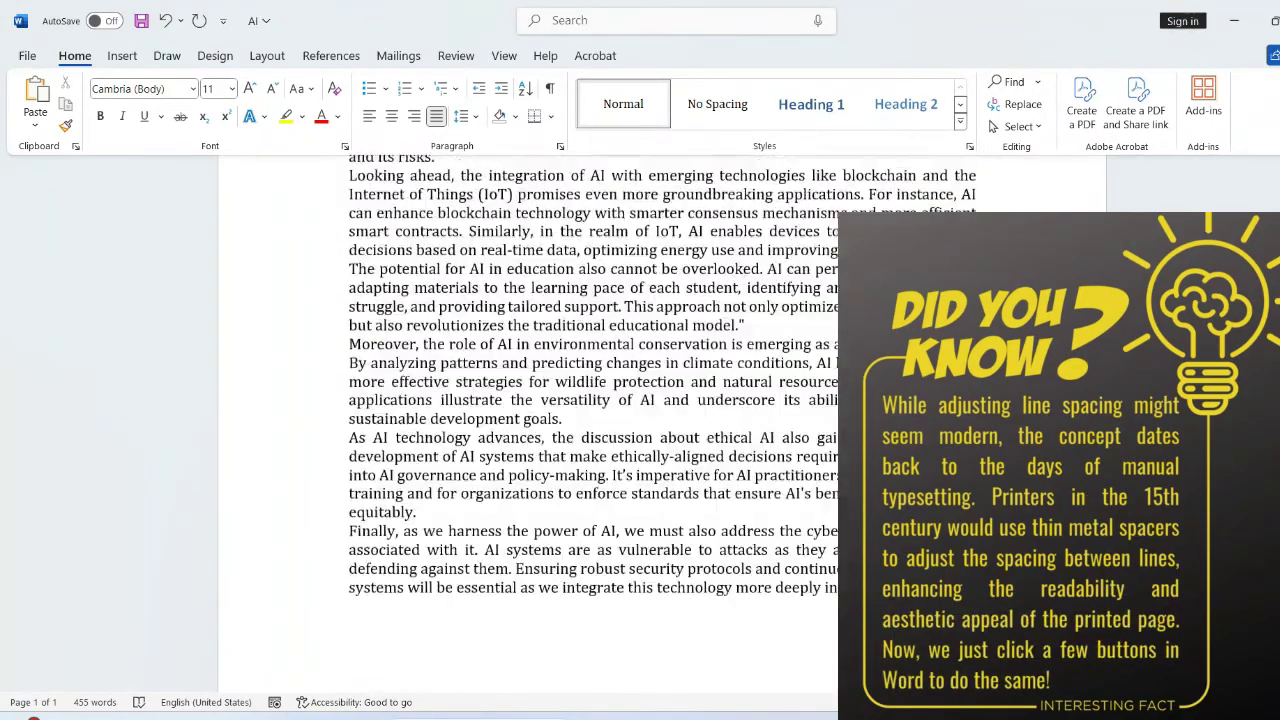